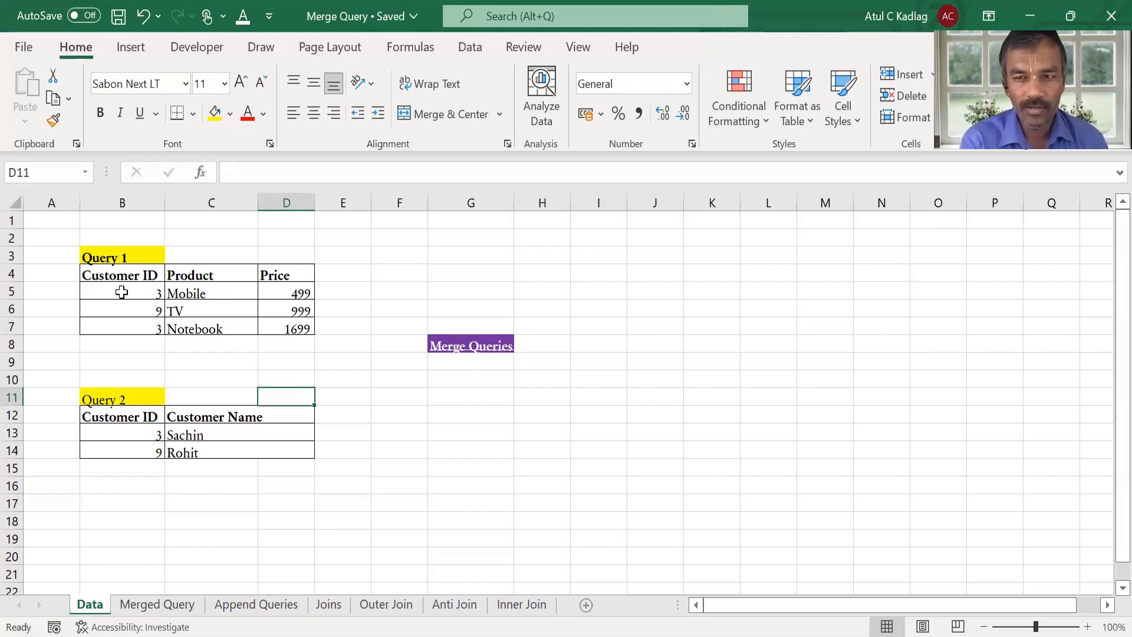
Examine the Query 1 and Query 2 tables on the Data sheet and their shared Customer ID columns
left_click(115, 260)
left_click(103, 398)
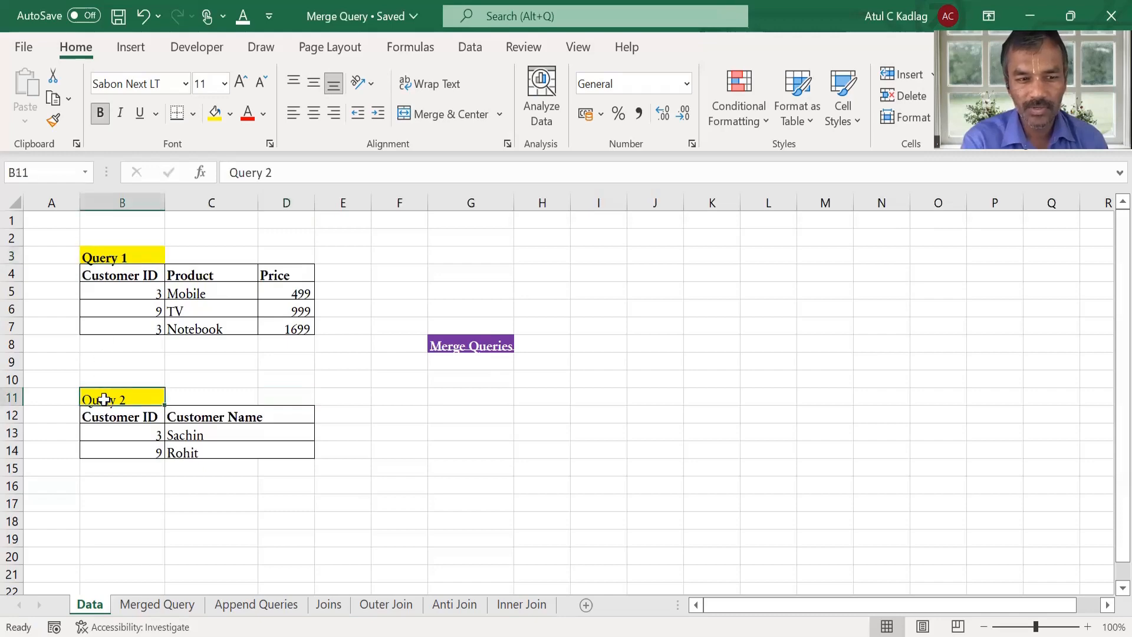
left_click_drag(129, 268, 122, 328)
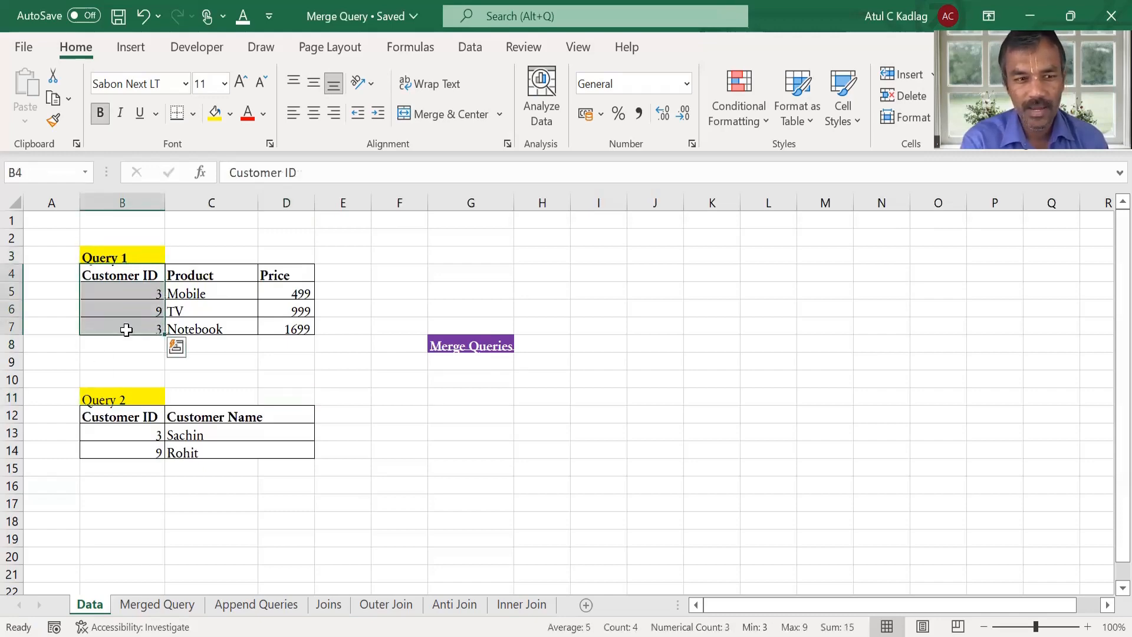
left_click(122, 417)
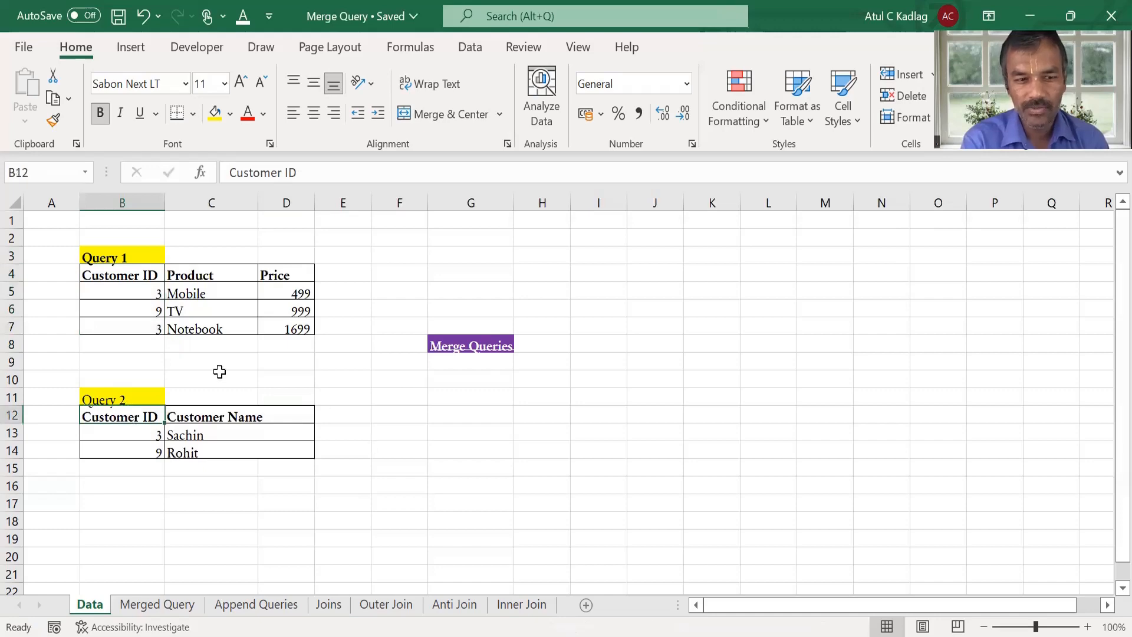
Compare Query 1 and Query 2 on the Merged Query sheet with the combined table, focusing on the Customer ID and Customer Name columns
left_click(168, 605)
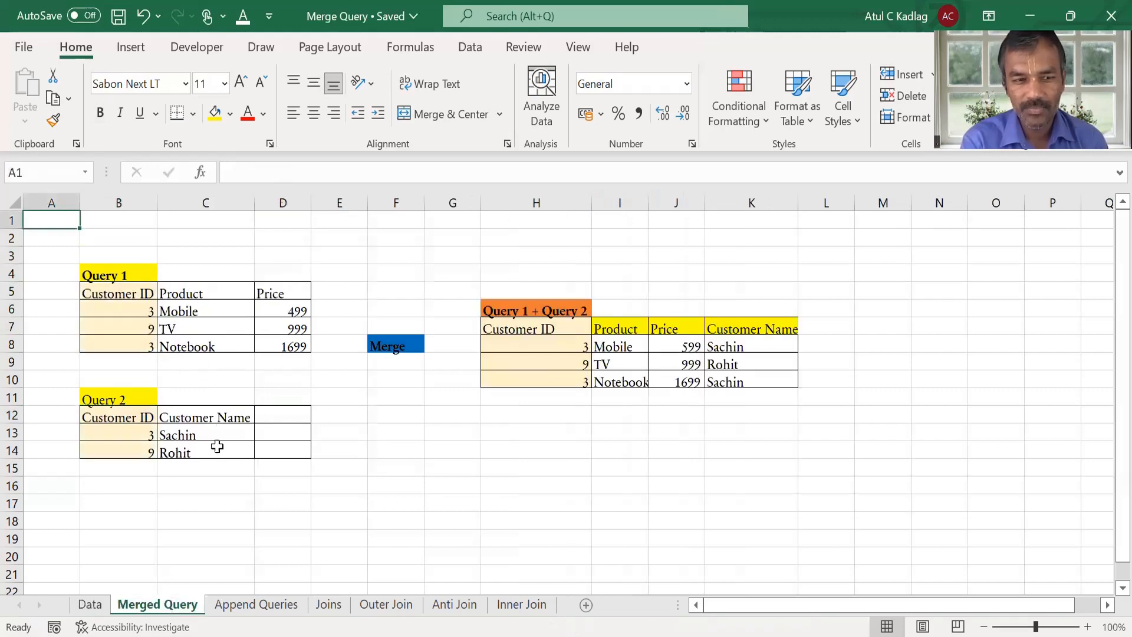
left_click_drag(122, 296, 177, 348)
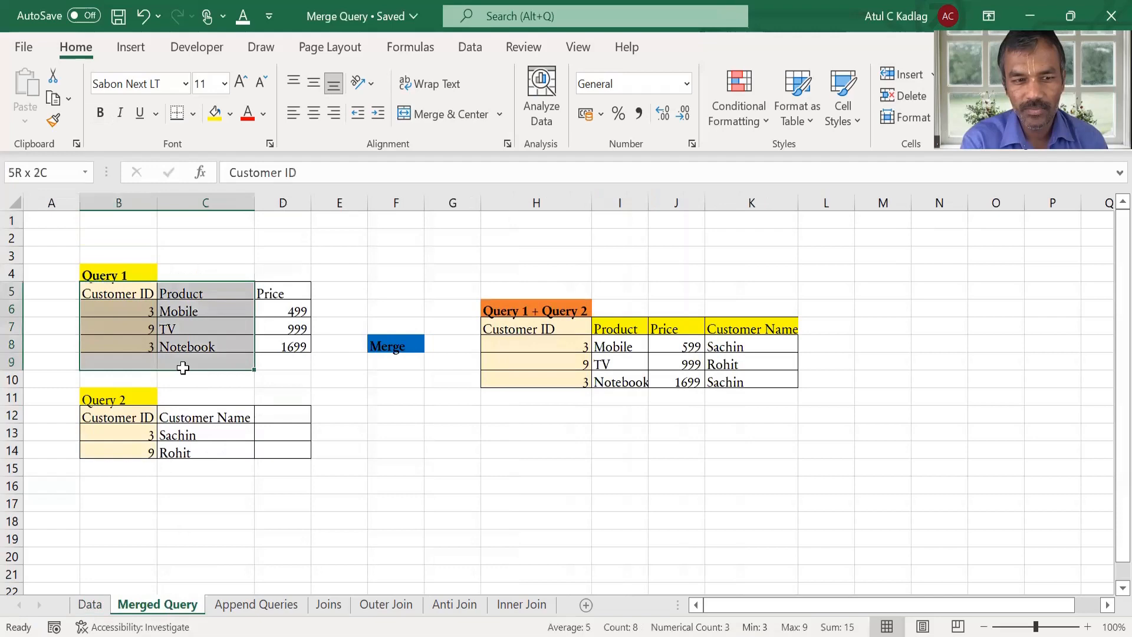
left_click(119, 451)
left_click(518, 329)
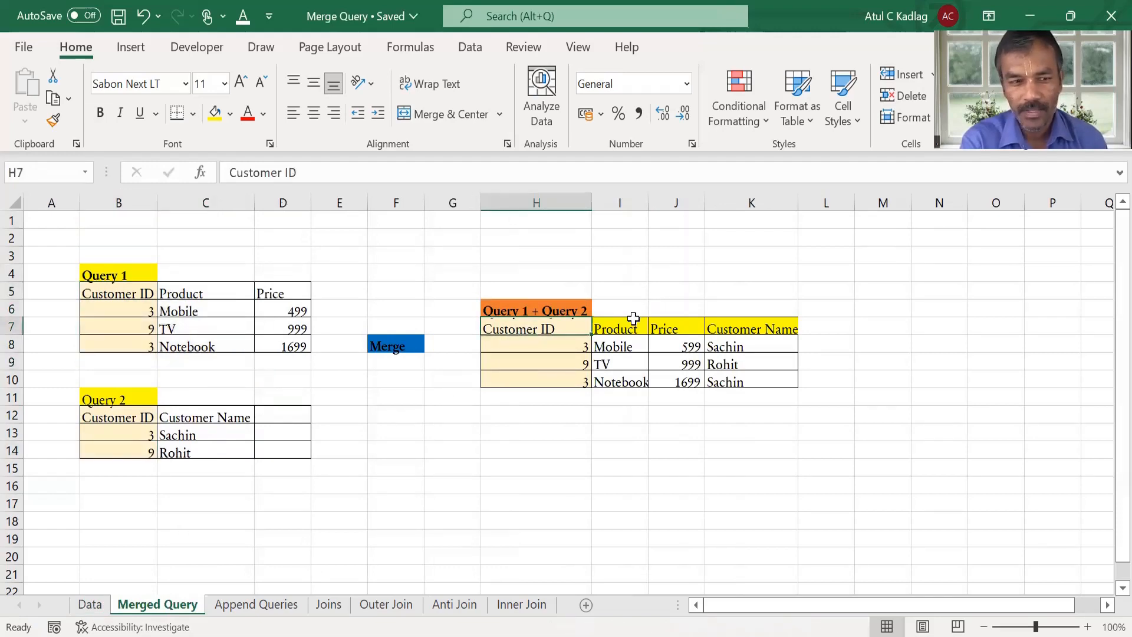
left_click_drag(146, 294, 282, 345)
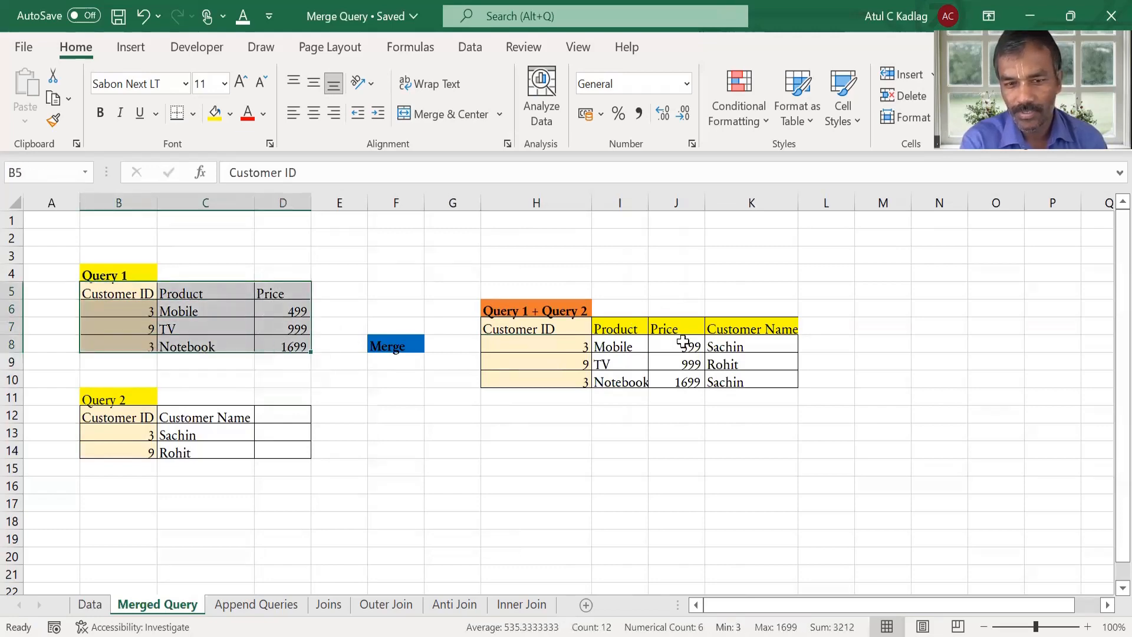
left_click(727, 331)
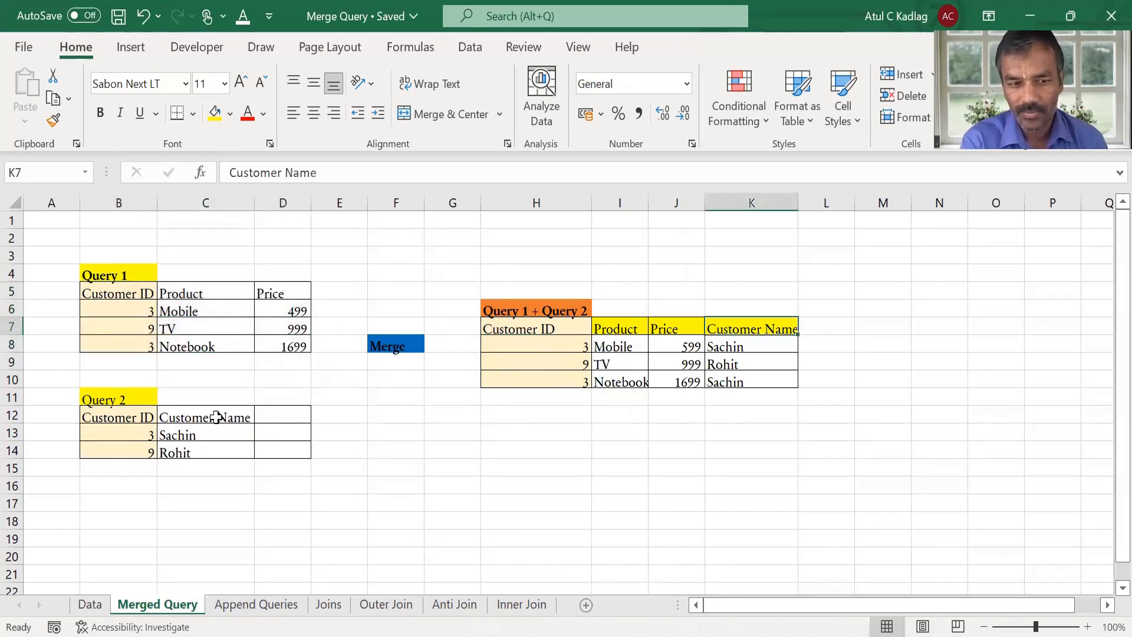
left_click_drag(217, 417, 217, 449)
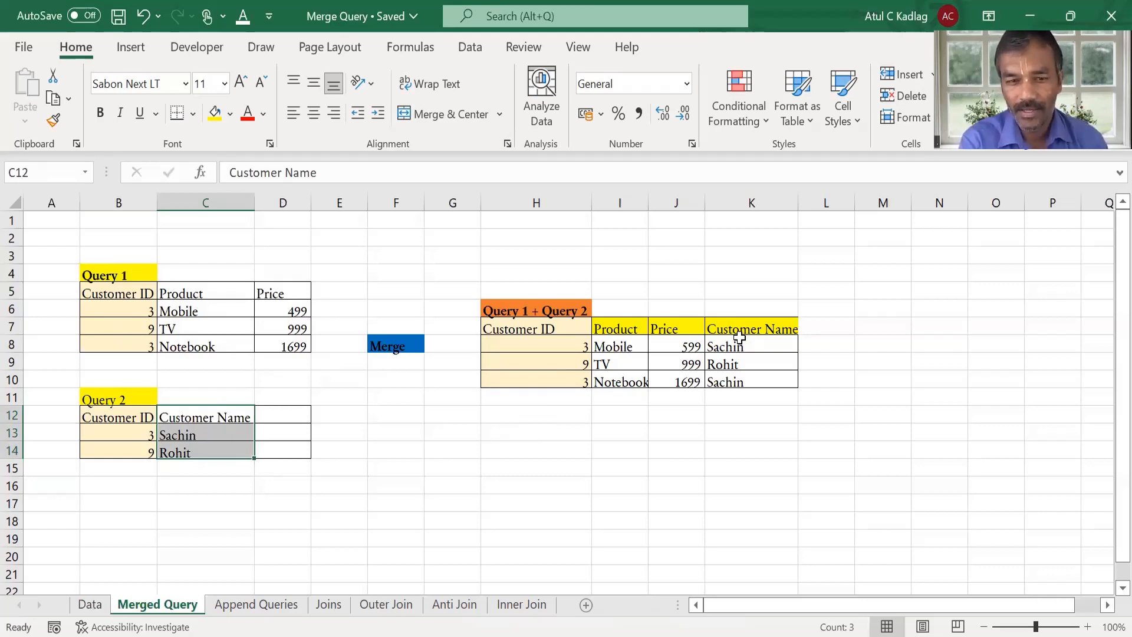
Examine how the rows of Table 1 and Table 2 on the Append Queries sheet are stacked in Table 3
left_click(286, 604)
left_click_drag(121, 275, 231, 331)
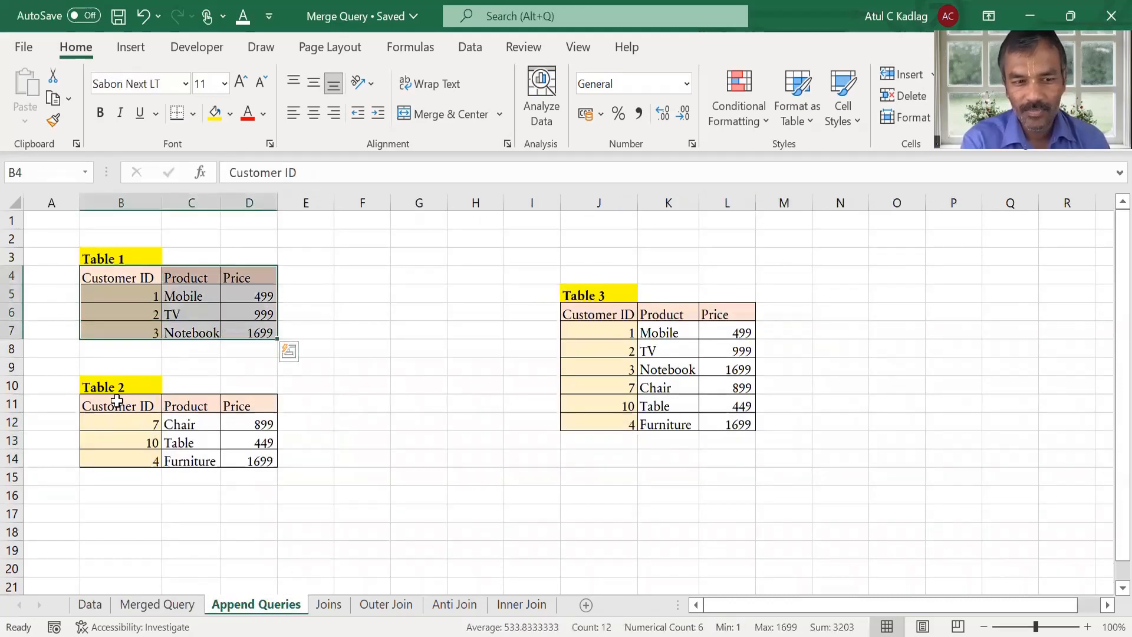
left_click_drag(115, 406, 246, 458)
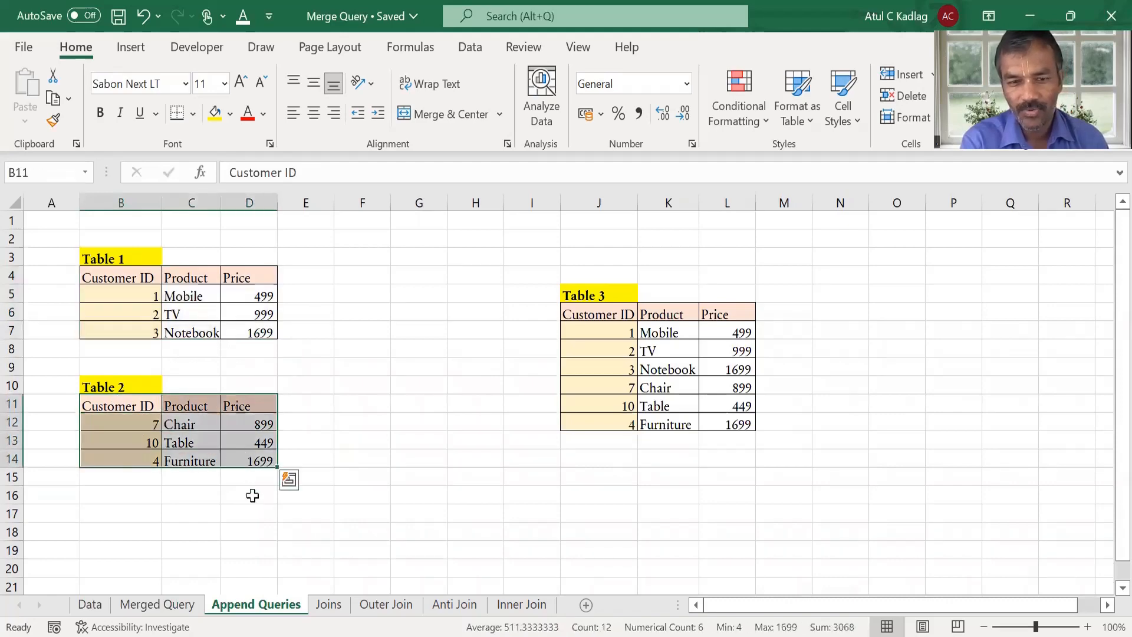
left_click(252, 495)
left_click_drag(623, 327, 715, 439)
left_click(701, 499)
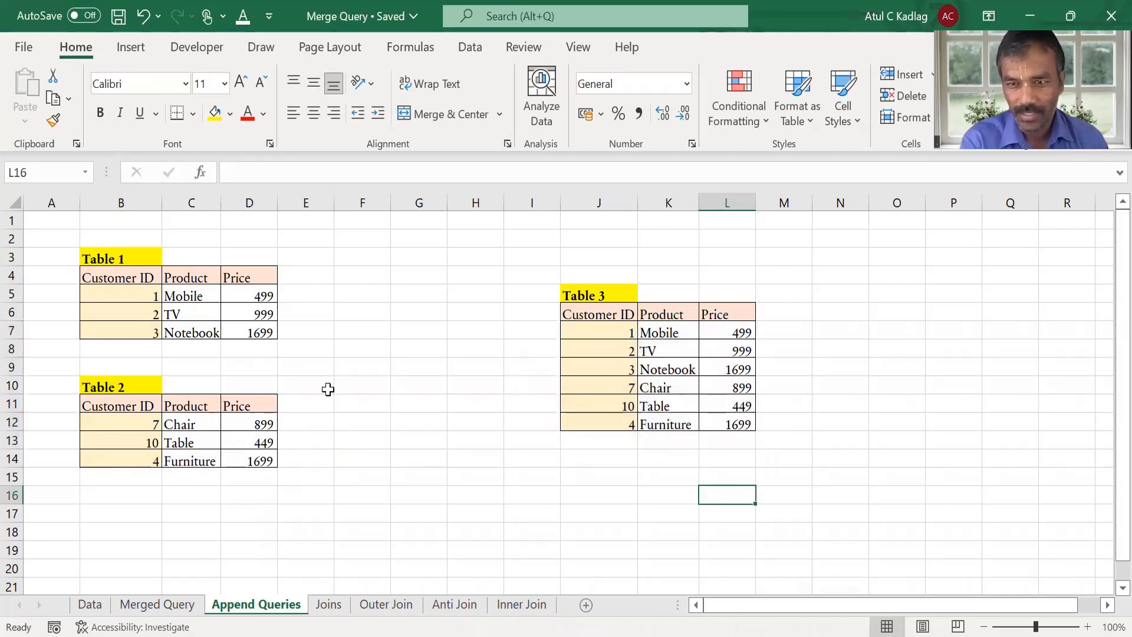
left_click_drag(121, 281, 252, 331)
left_click(308, 363)
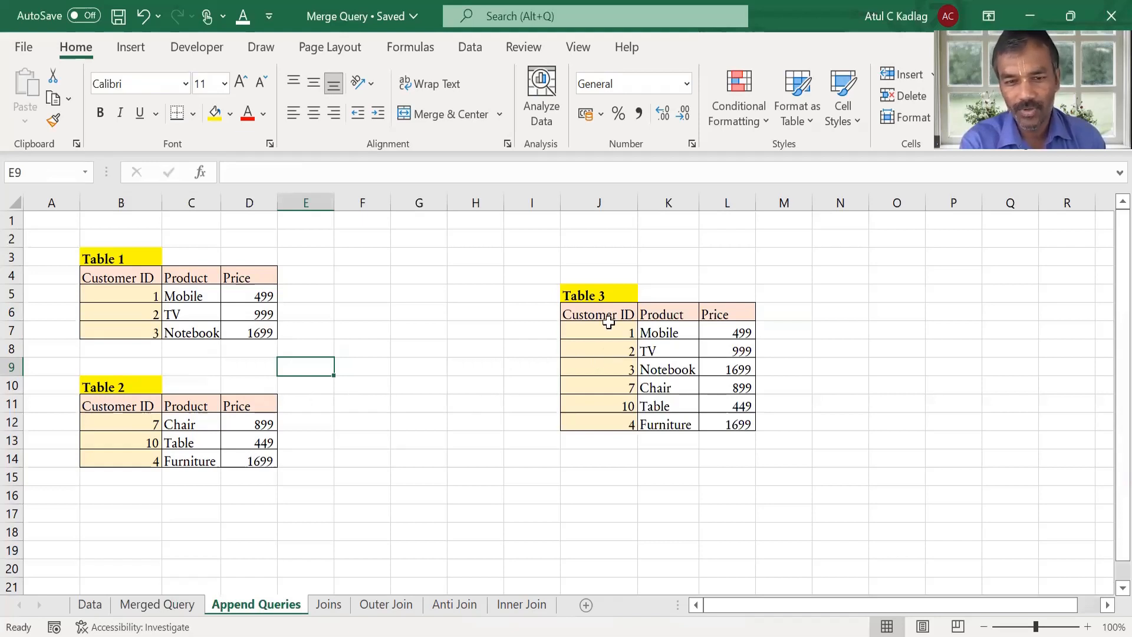
left_click(592, 312)
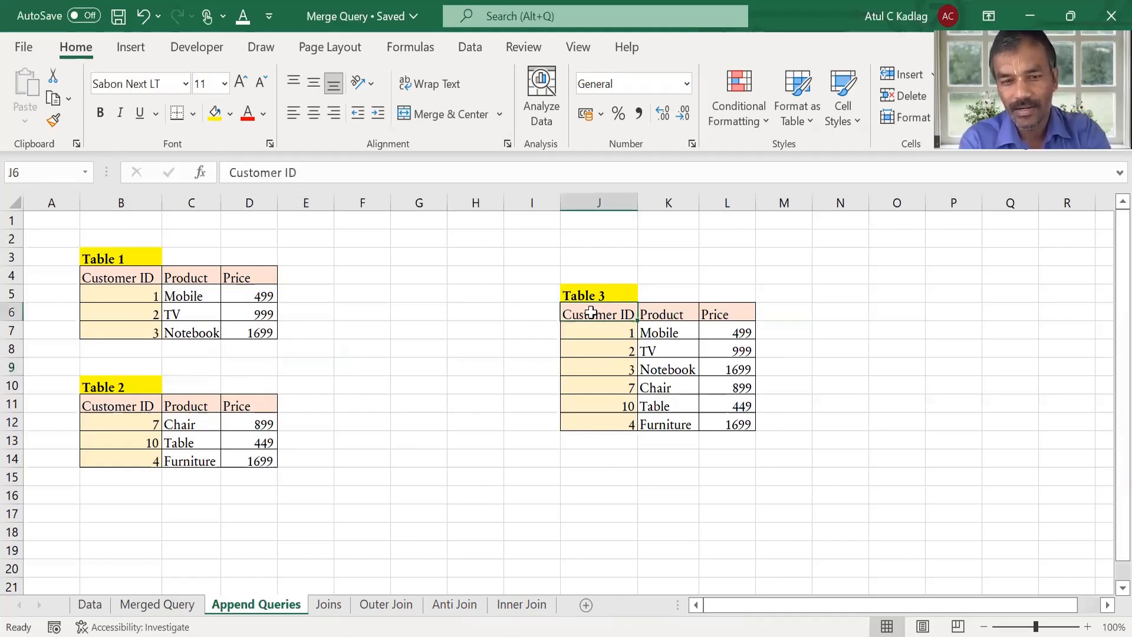
left_click_drag(594, 330, 745, 369)
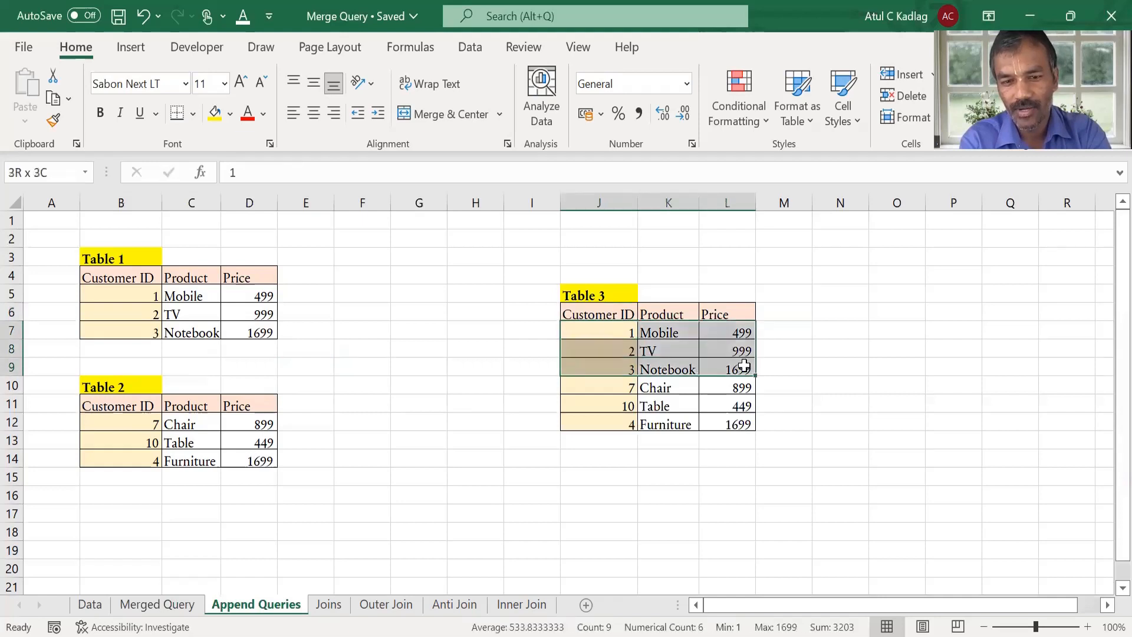
left_click_drag(608, 390, 728, 423)
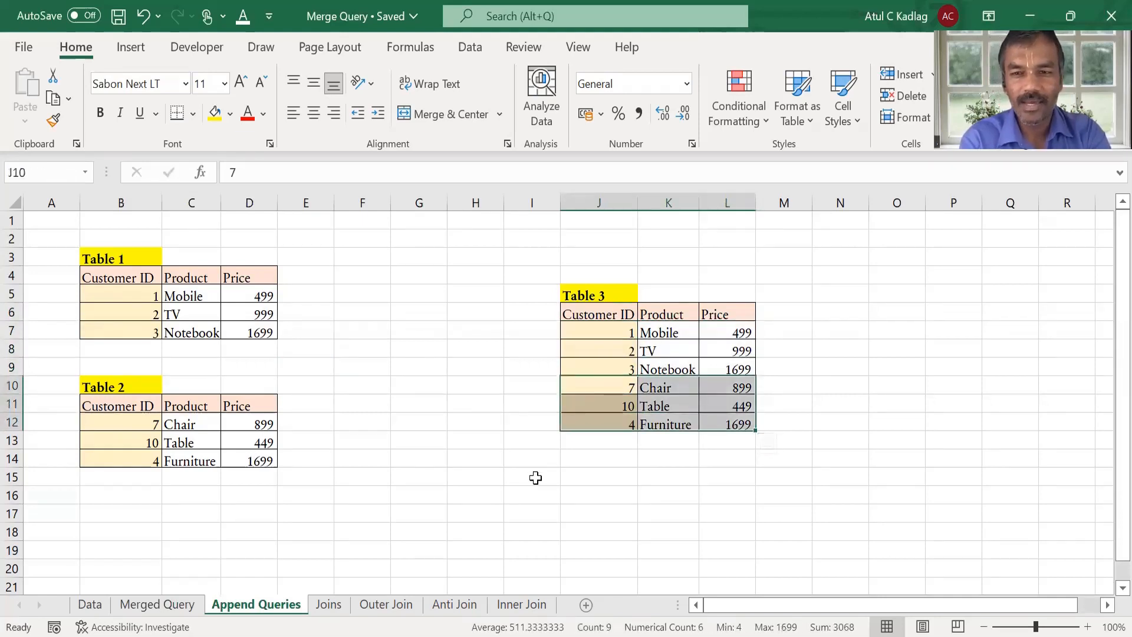
left_click(498, 494)
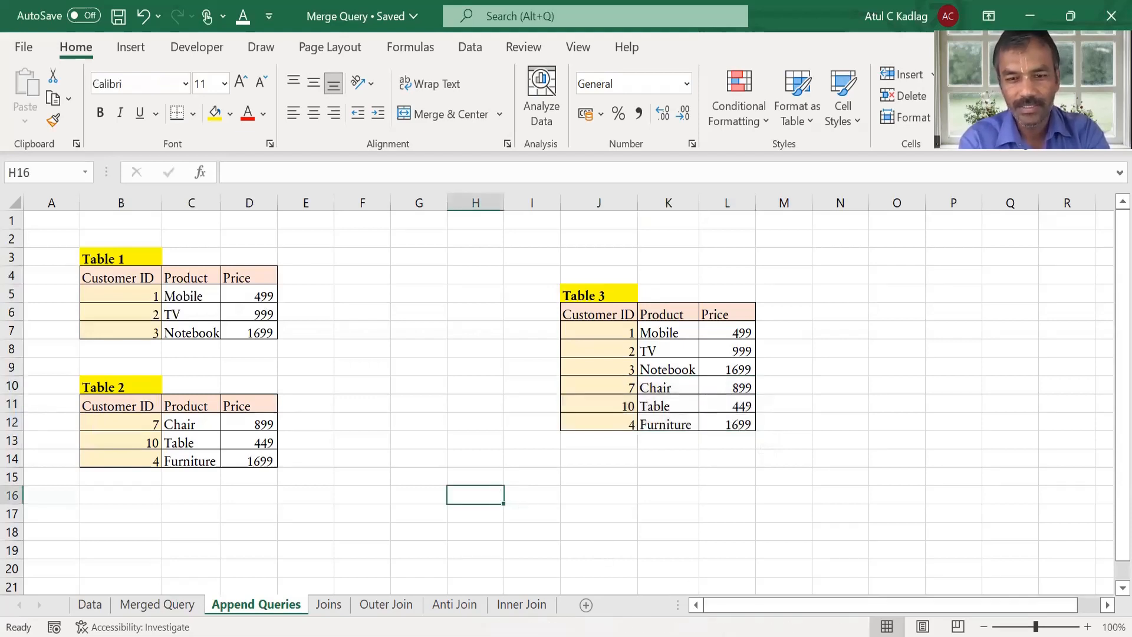
Switch to the AdventureWorks_Project report in Power BI Desktop and open the Power Query Editor
key("alt+Tab")
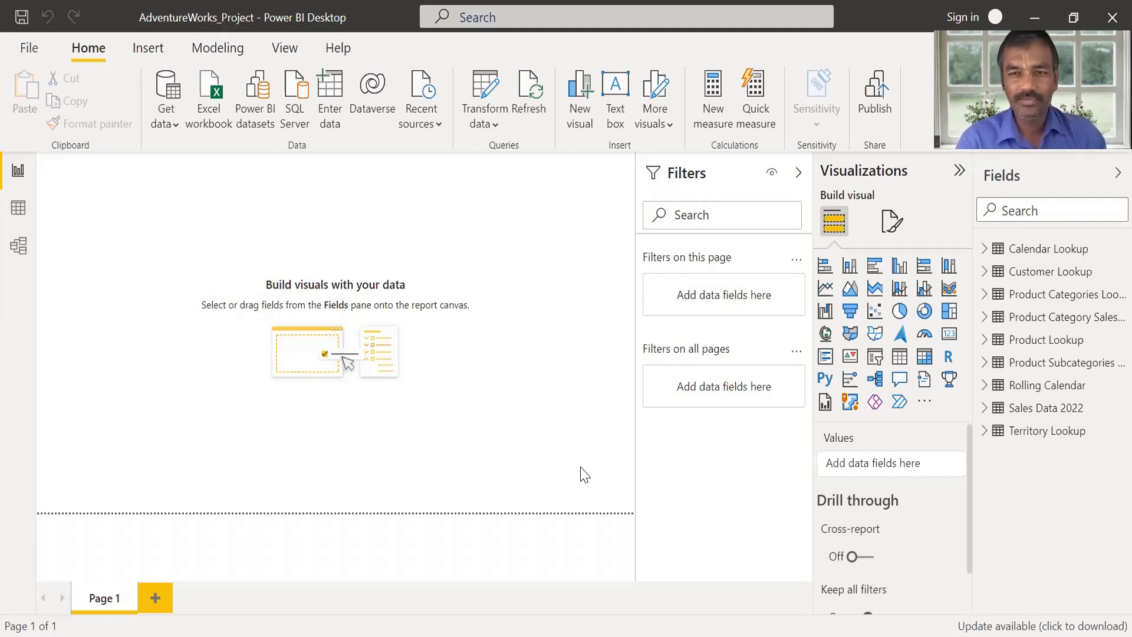
left_click(506, 126)
left_click(505, 154)
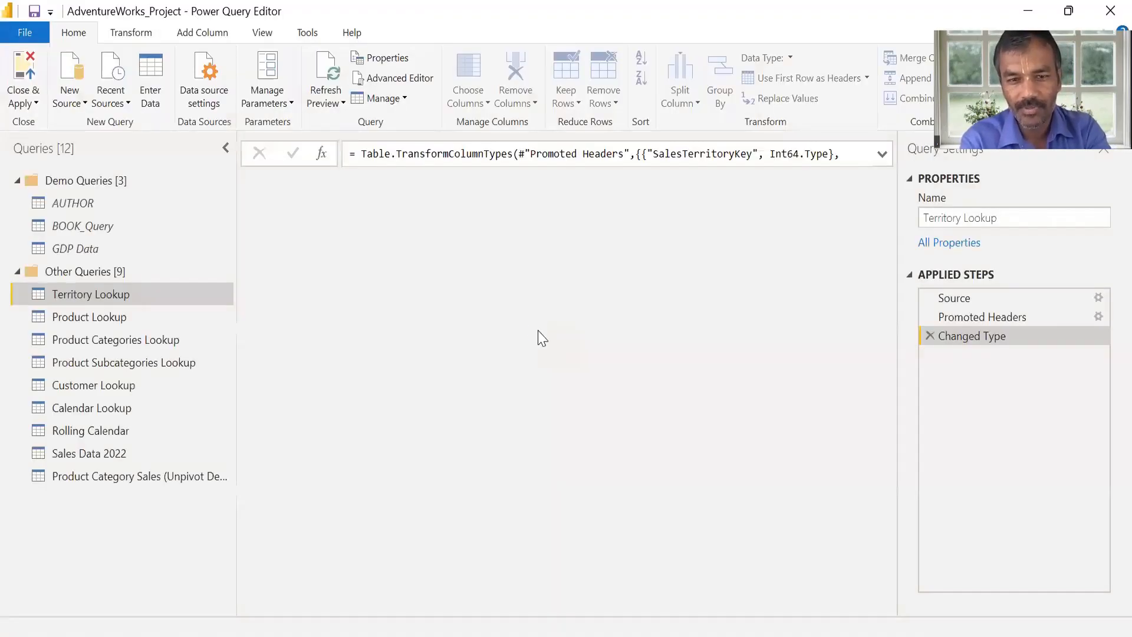
Open the Sales Data 2022 query and review its Product Lookup columns and the Quantity Type column
left_click(84, 453)
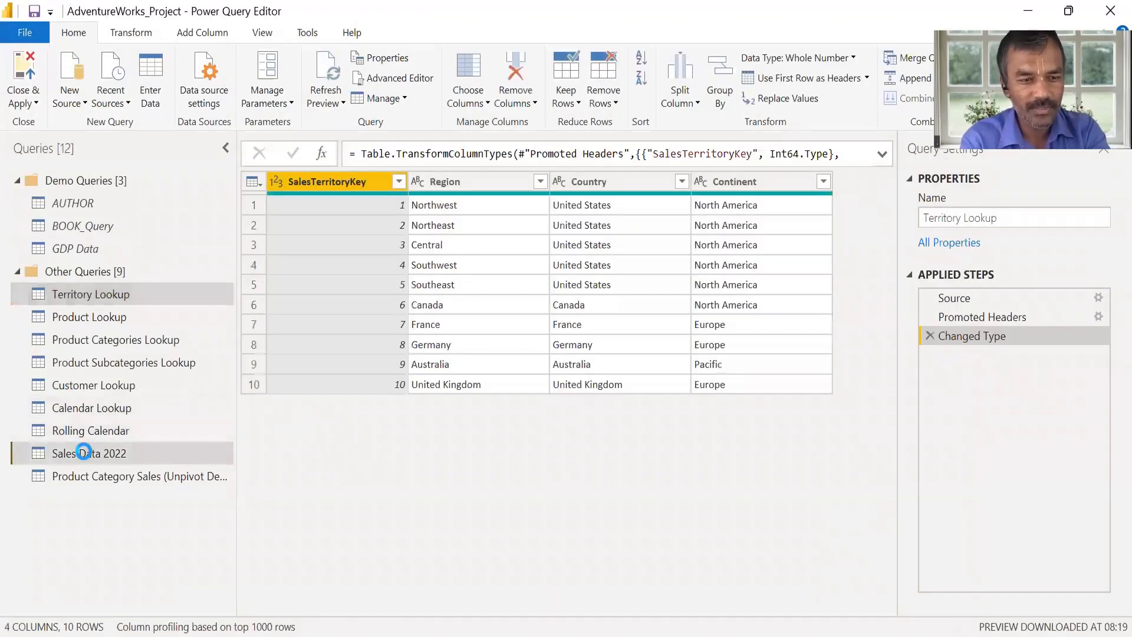
left_click_drag(424, 608, 844, 610)
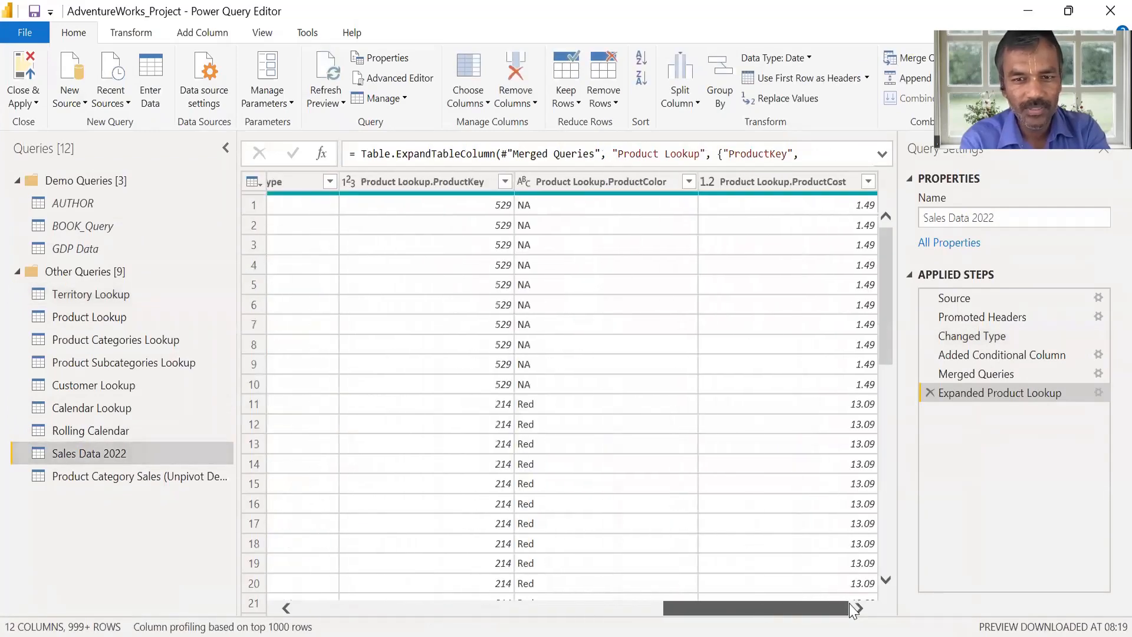
left_click_drag(633, 613, 802, 592)
left_click(438, 179)
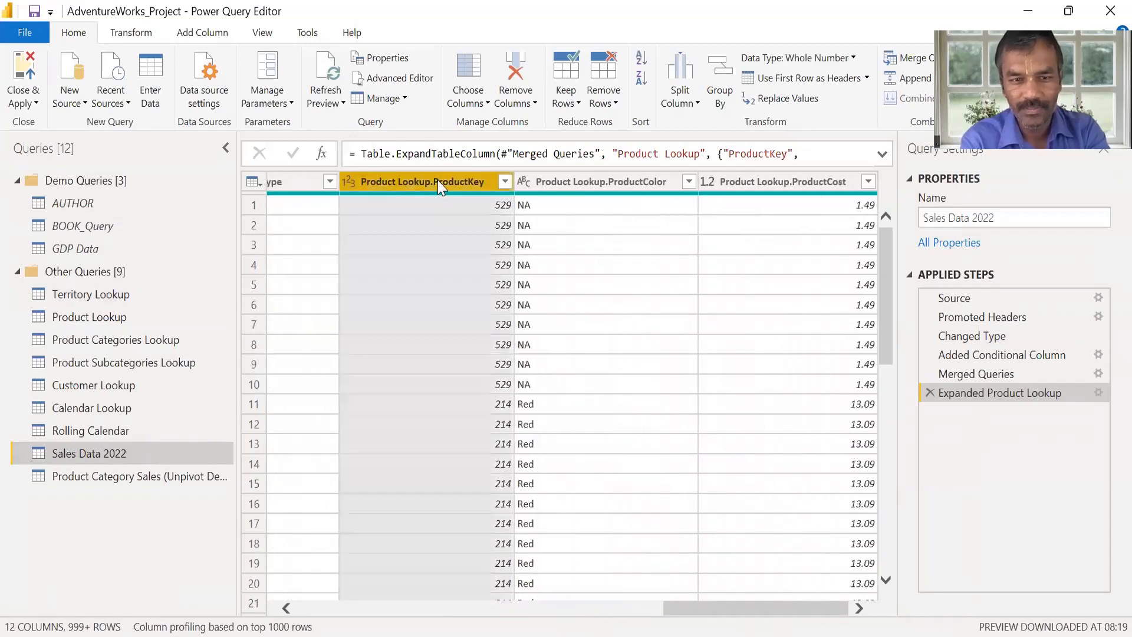
left_click(767, 183)
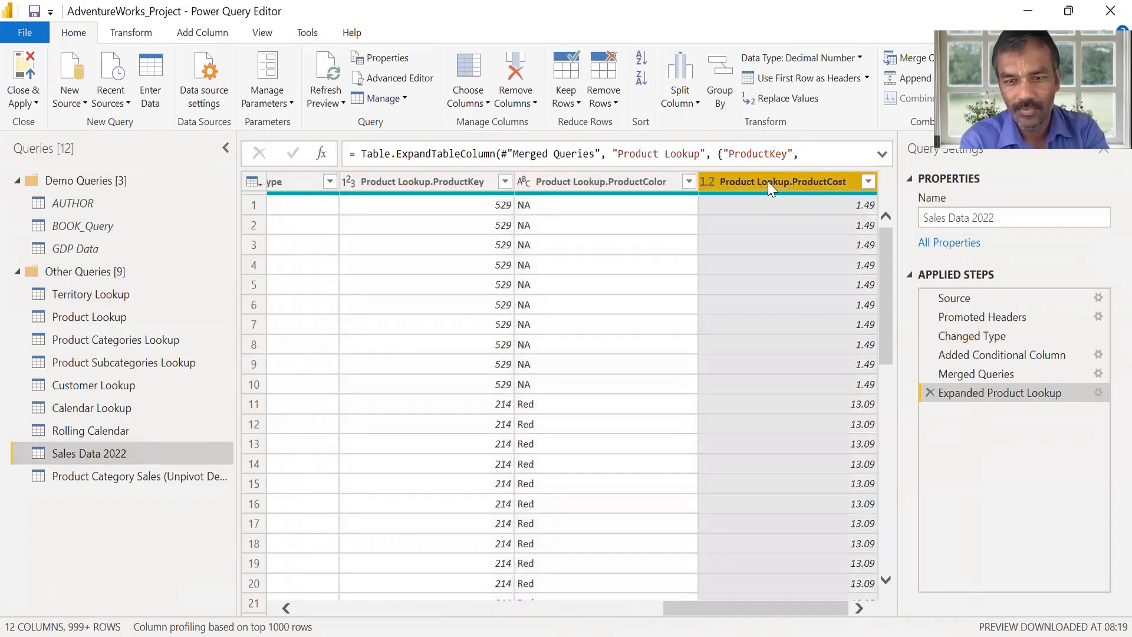
left_click_drag(746, 614, 714, 612)
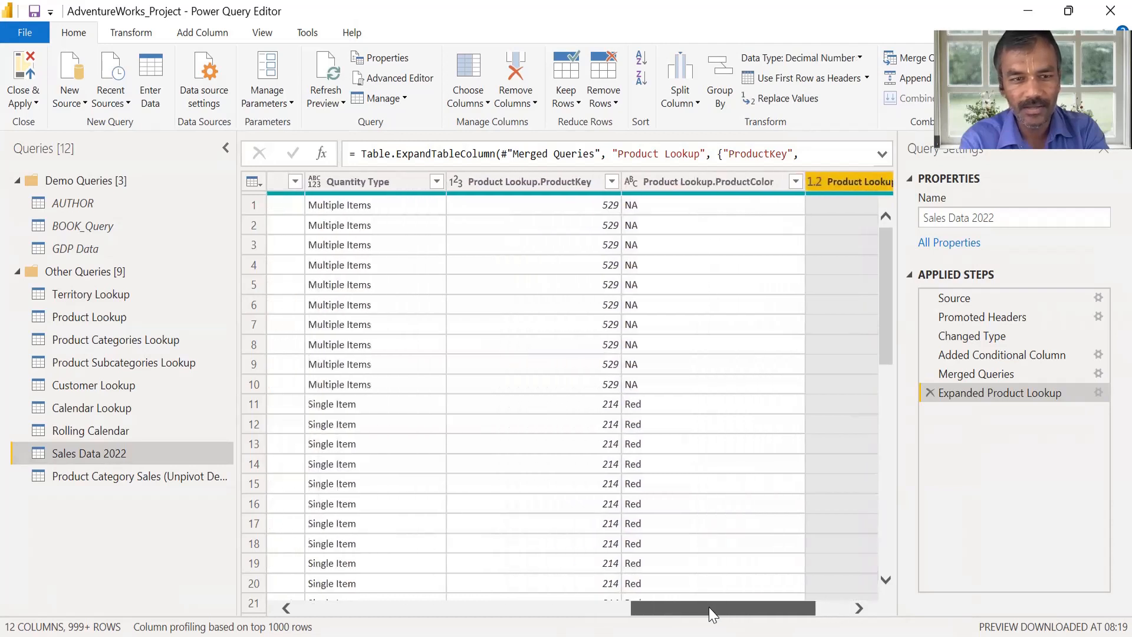
left_click(371, 180)
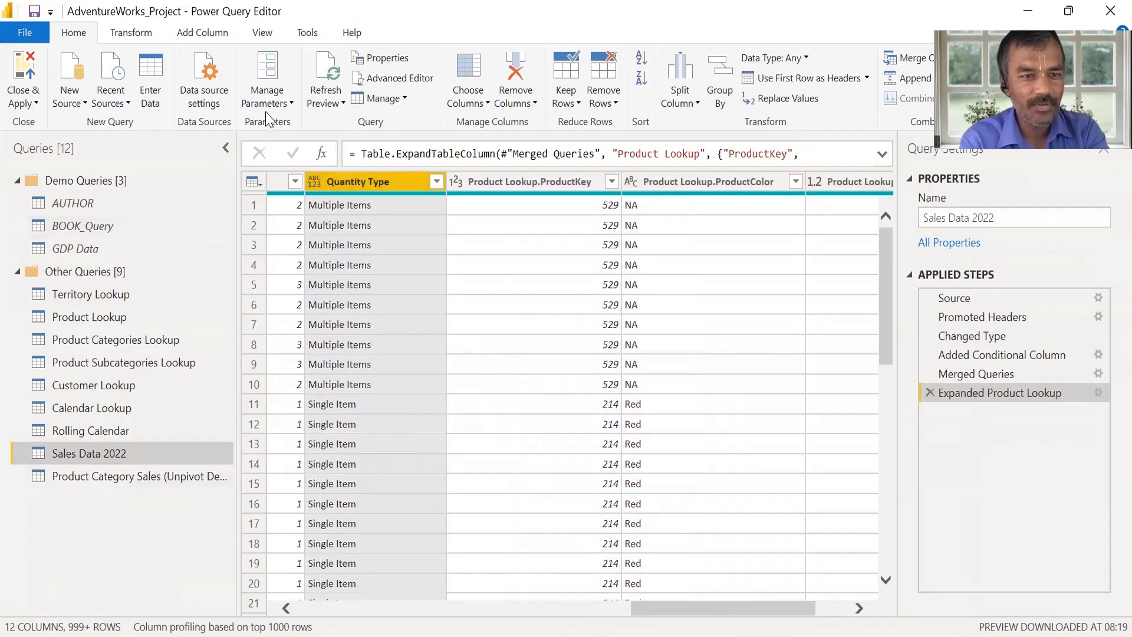
Import the AdventureWorks Sales Data 2020 CSV file as a new query with the default import settings
left_click(79, 105)
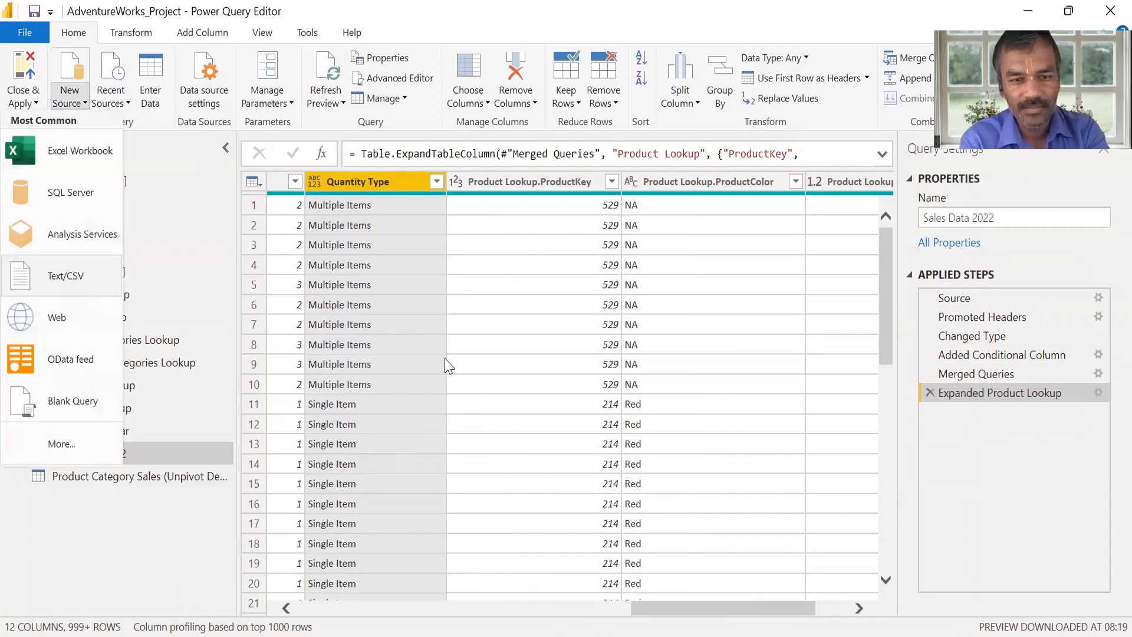
scroll(541, 301, "down", 3)
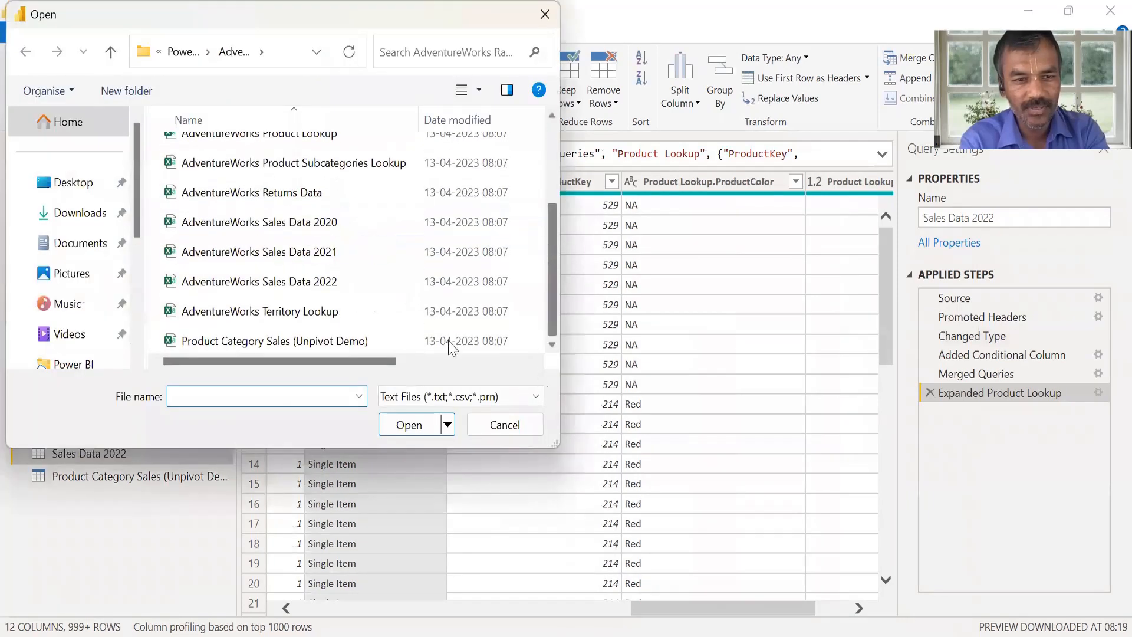
left_click(306, 229)
left_click(307, 254)
left_click(308, 225)
left_click(398, 431)
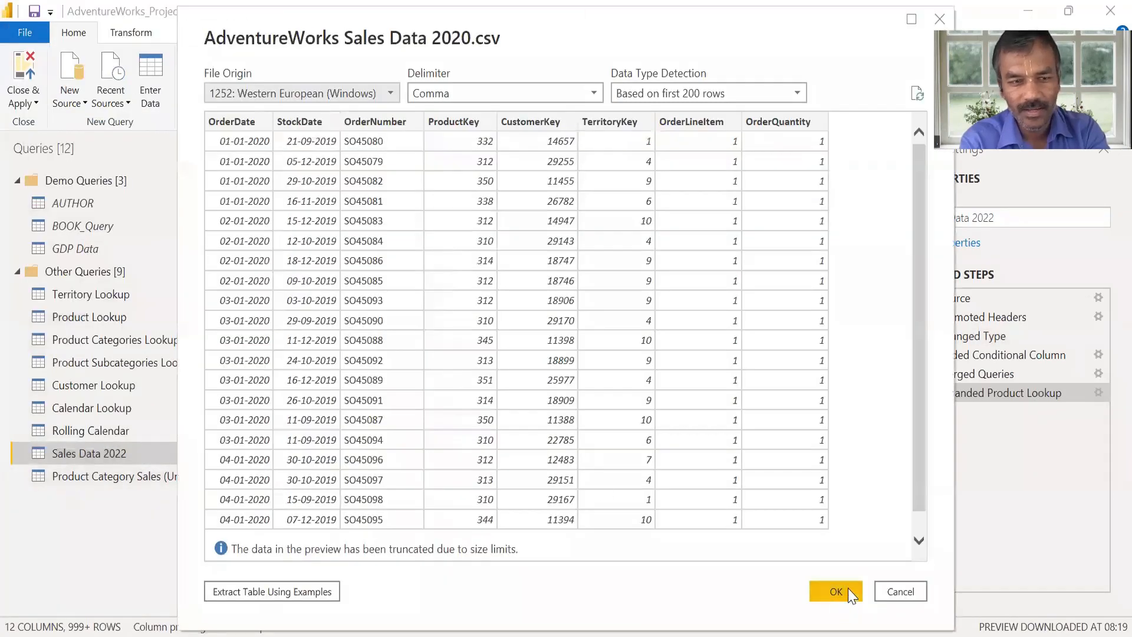
left_click(848, 589)
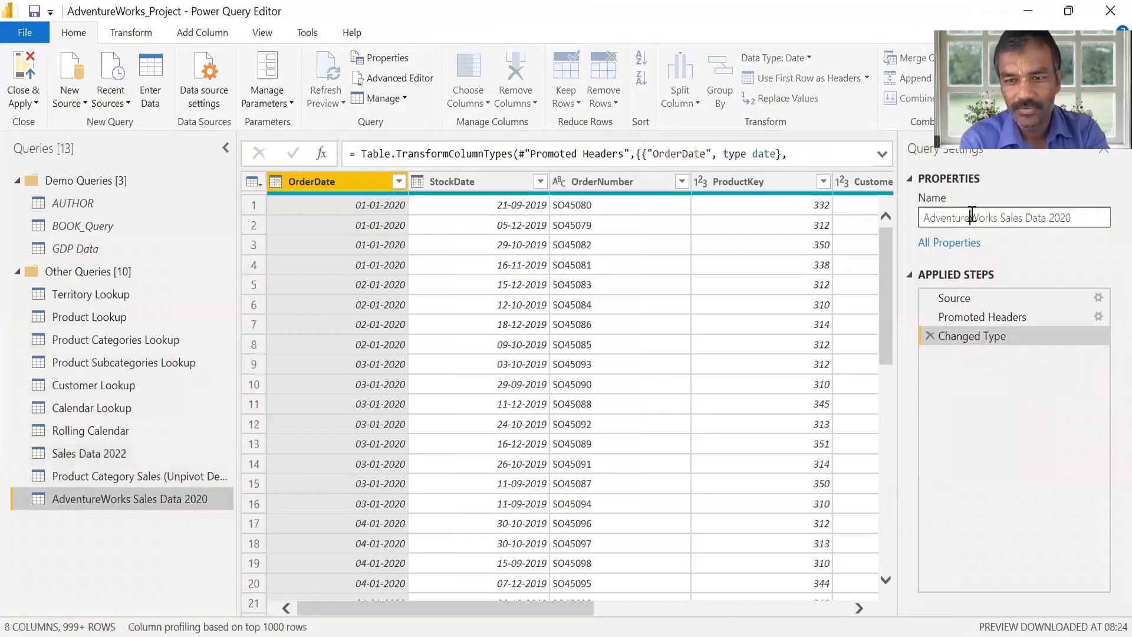
Rename the imported 2020 query to Sales Data 2020 and look through its columns
double_click(972, 218)
key("BackSpace")
key("Return")
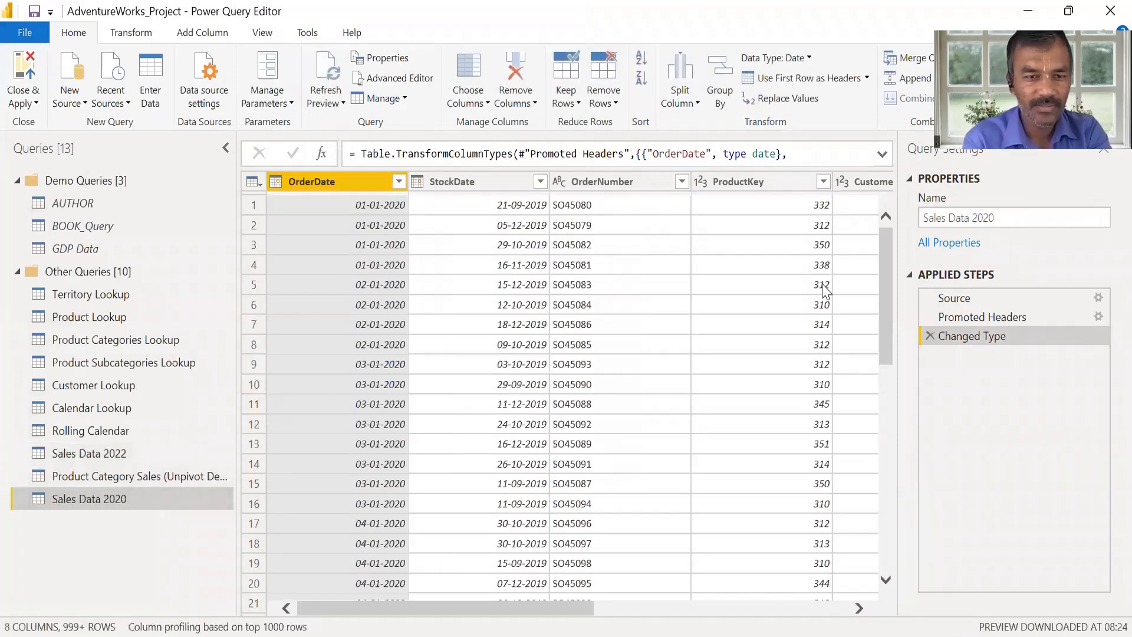
left_click_drag(435, 607, 545, 607)
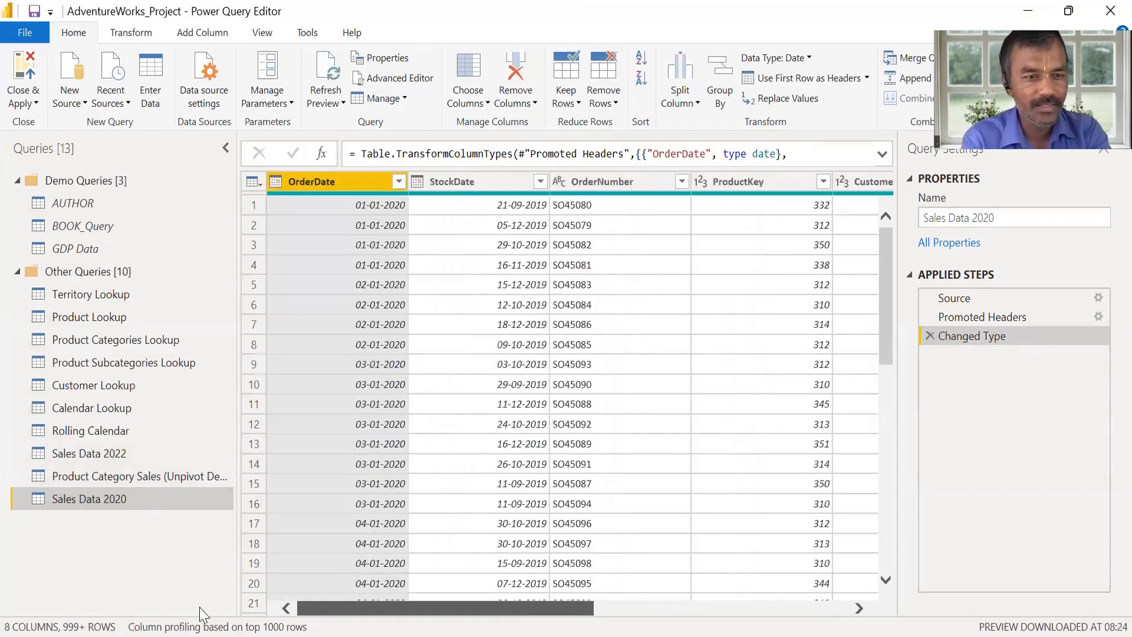
Import the AdventureWorks Sales Data 2021 CSV file as a new query with the default import settings
left_click(70, 97)
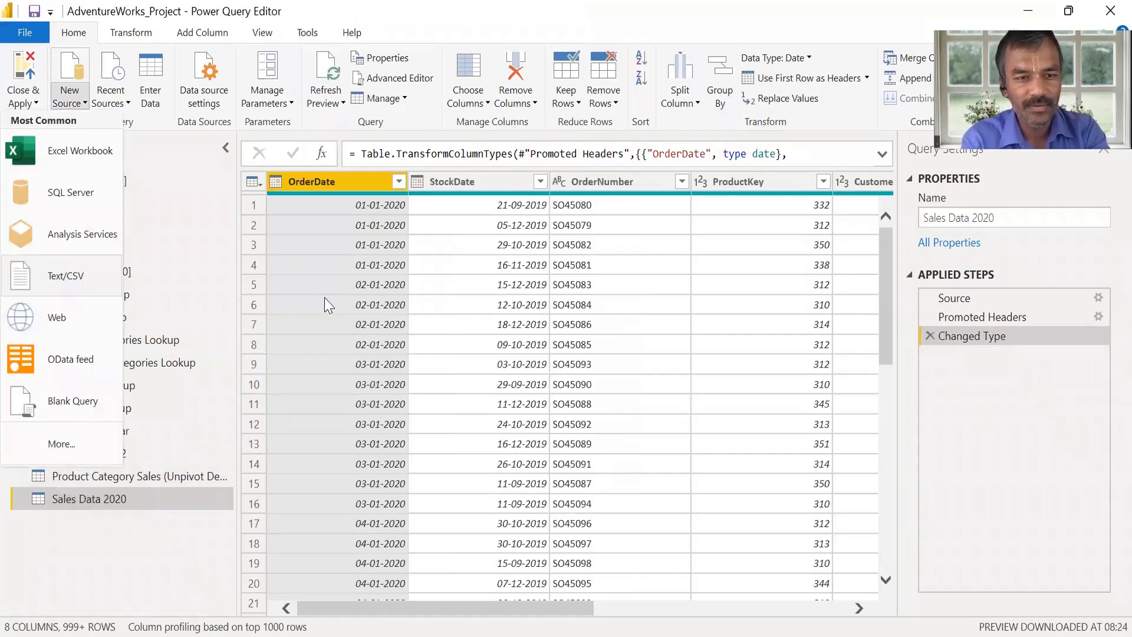
scroll(547, 161, "down", 2)
left_click(448, 252)
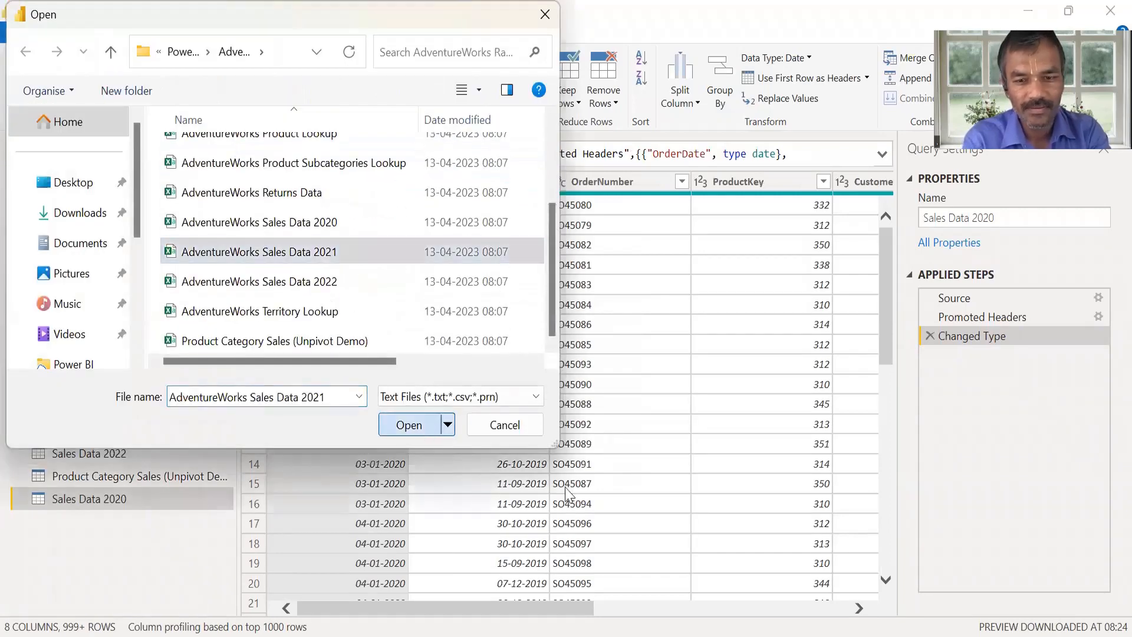
key("Return")
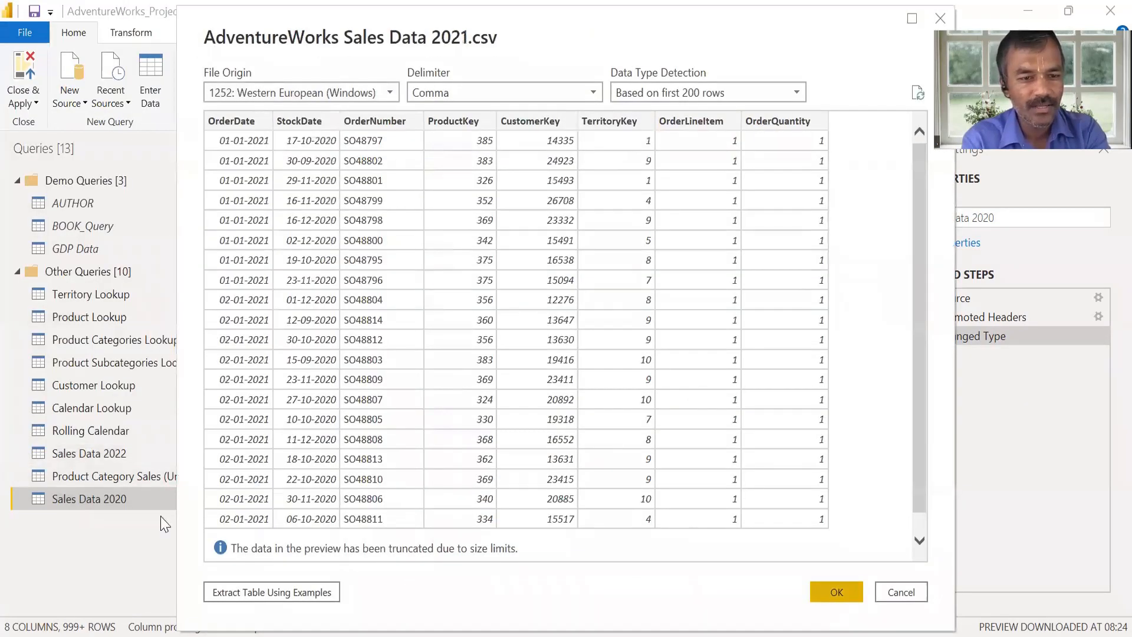
key("Return")
Rename the imported 2021 query to Sales Data 2021
double_click(978, 220)
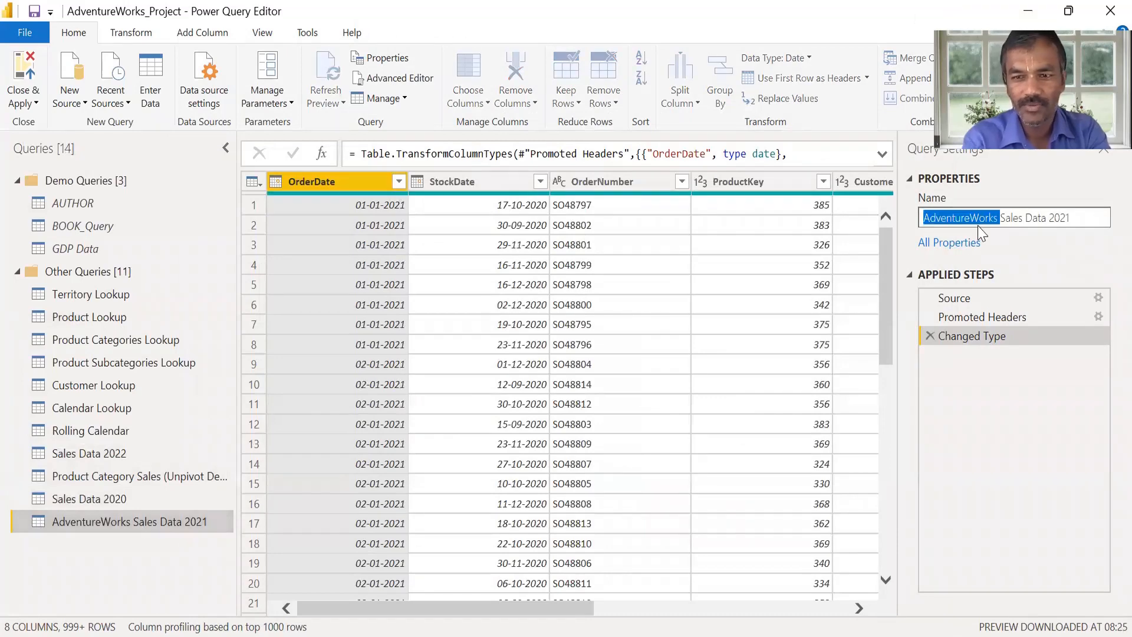
key("BackSpace")
key("Return")
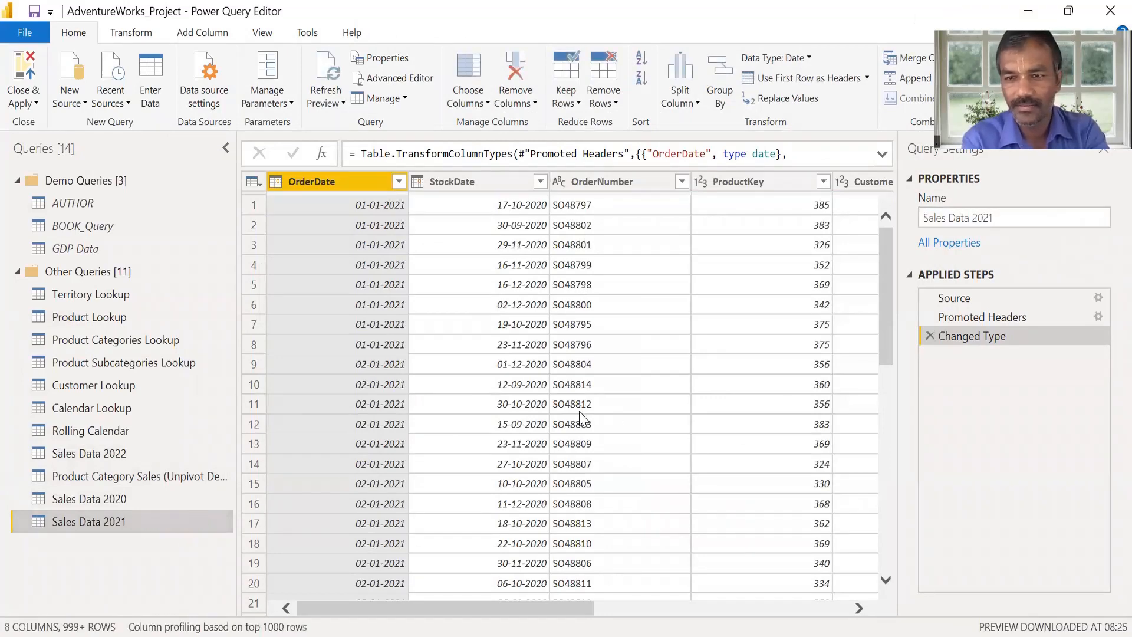
Compare the columns of the Sales Data 2020, Sales Data 2021 and Sales Data 2022 queries
left_click(116, 501)
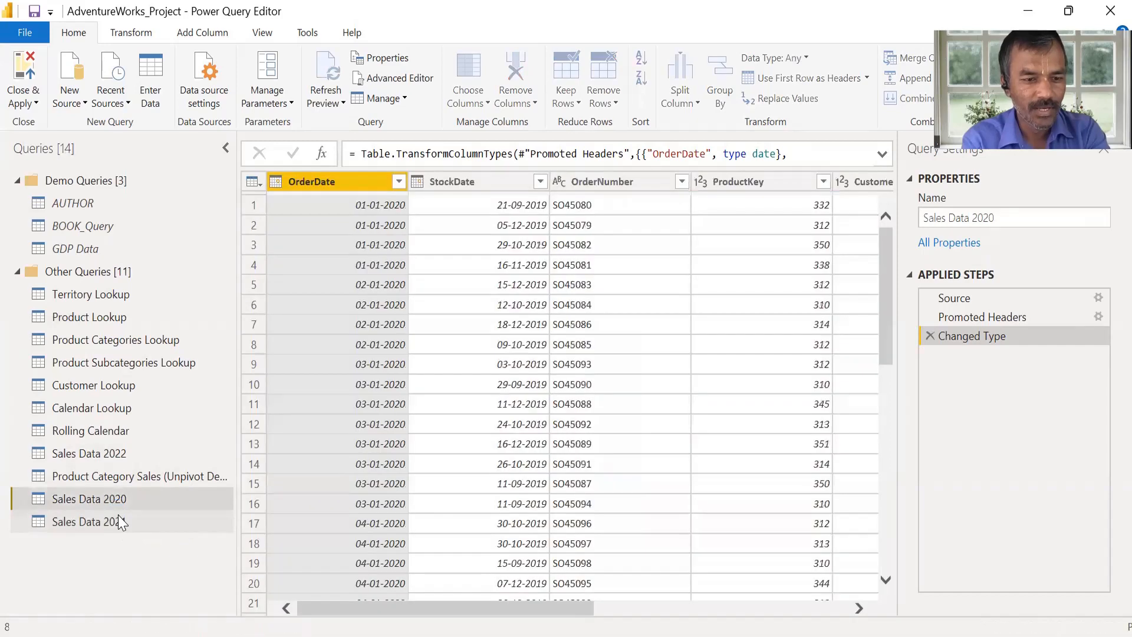
left_click(121, 522)
left_click(144, 455)
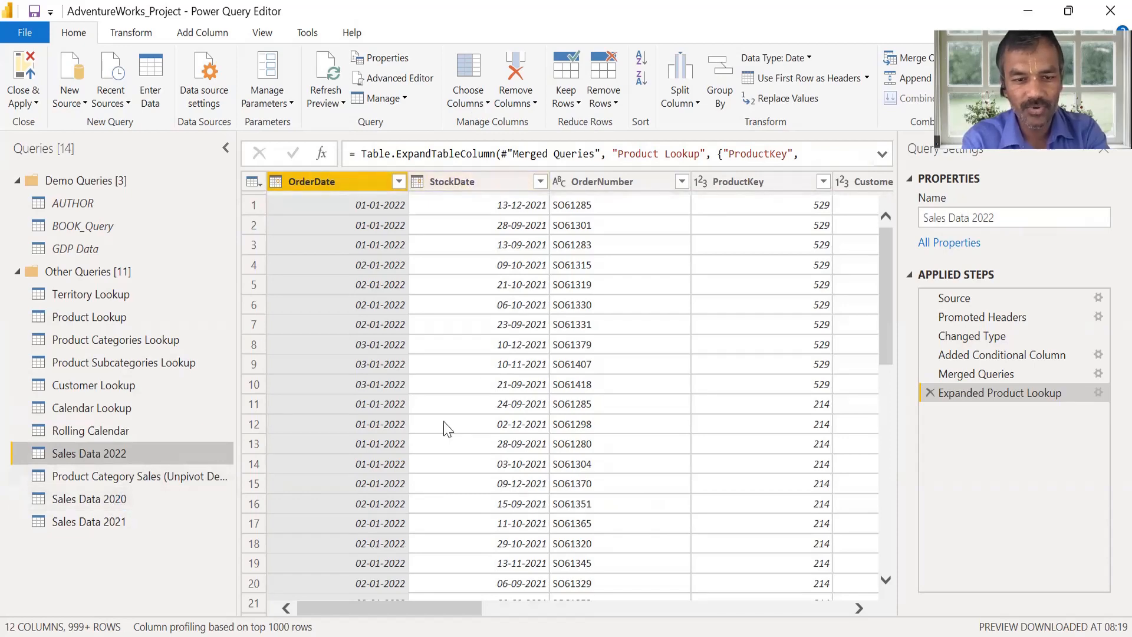
left_click_drag(420, 612, 671, 596)
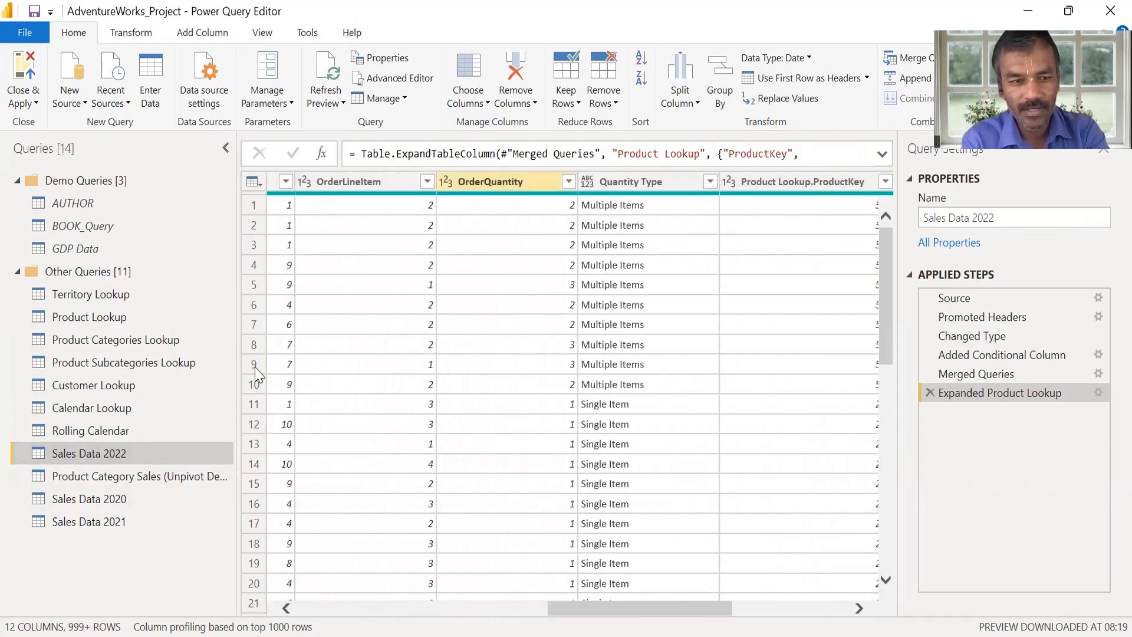
left_click(109, 514)
left_click(134, 502)
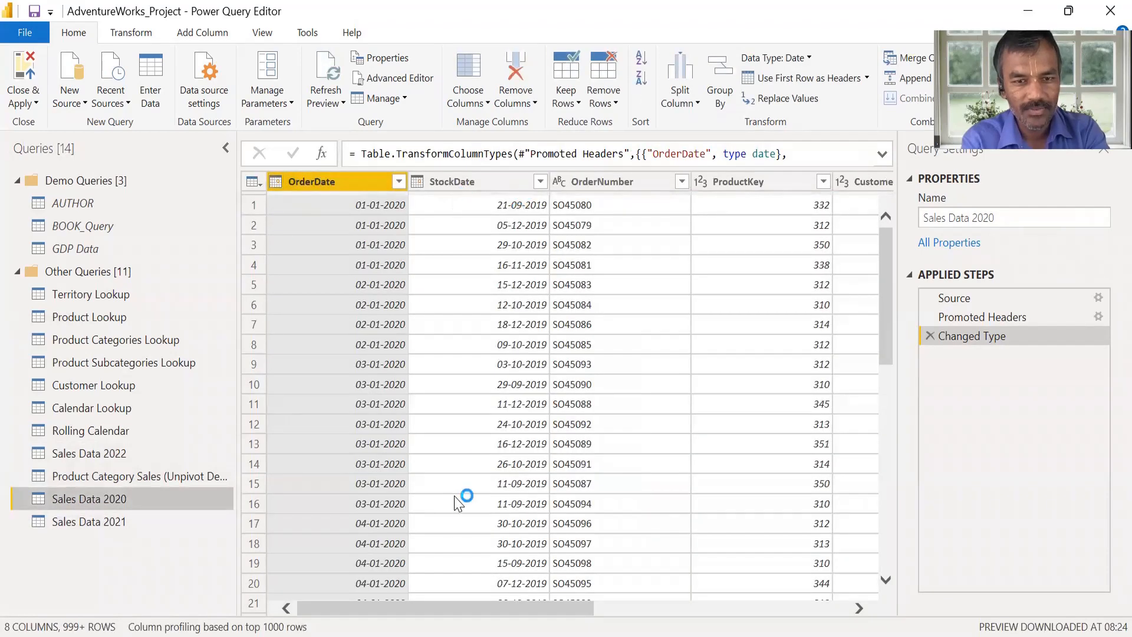
left_click_drag(450, 610, 747, 596)
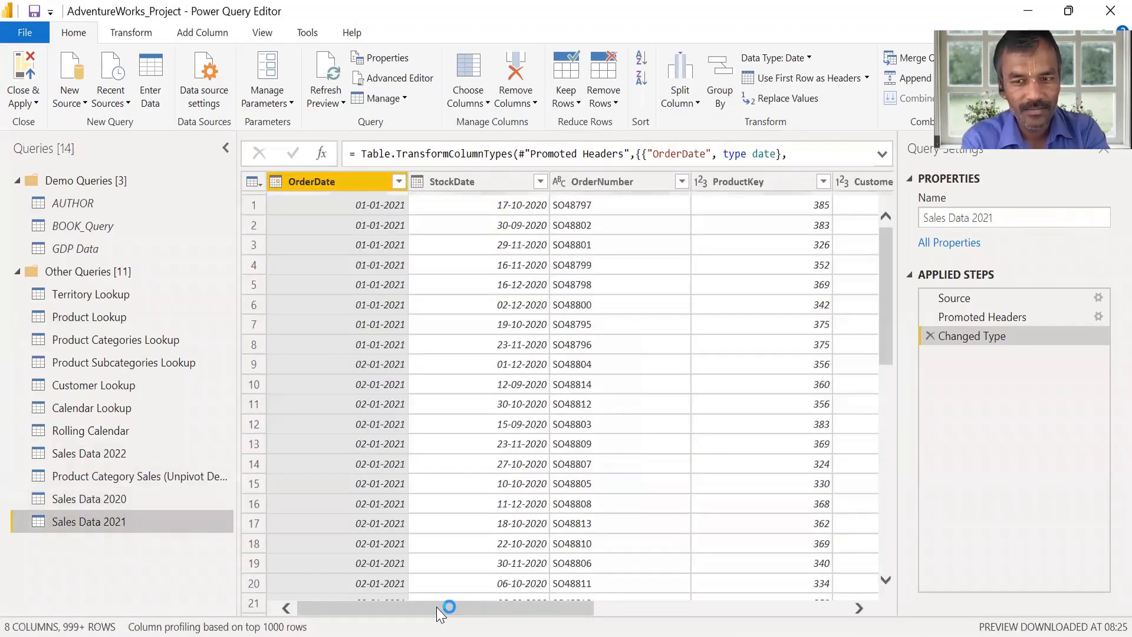
left_click_drag(440, 609, 124, 607)
Delete the Expanded Product Lookup, Merged Queries and Added Conditional Column steps from the Sales Data 2022 query
left_click(109, 459)
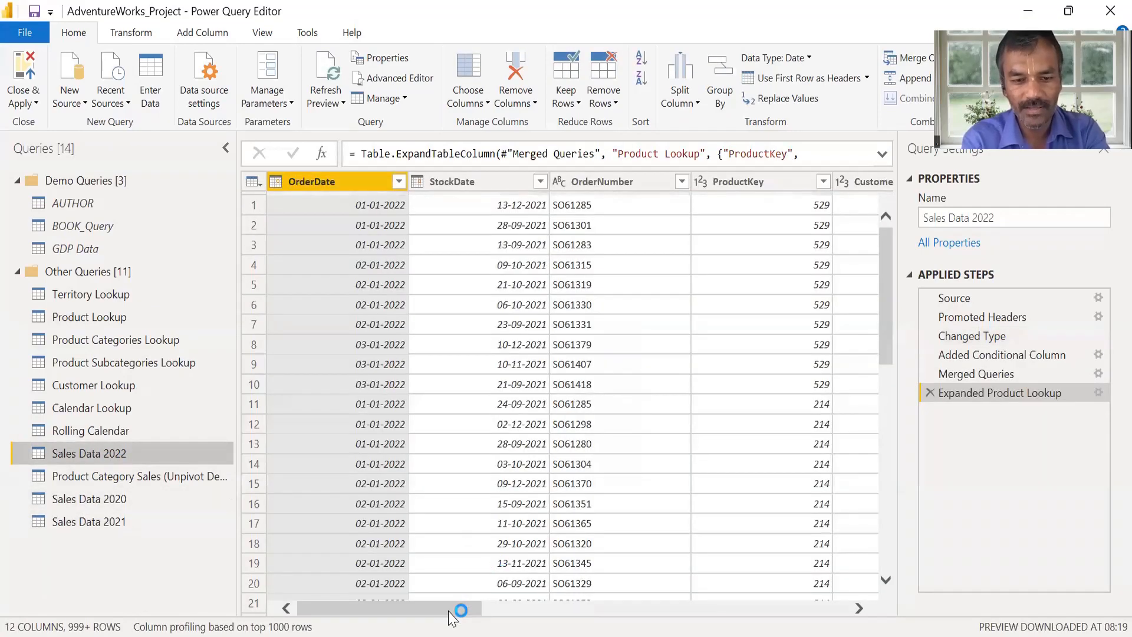
left_click_drag(455, 610, 702, 610)
left_click(826, 597)
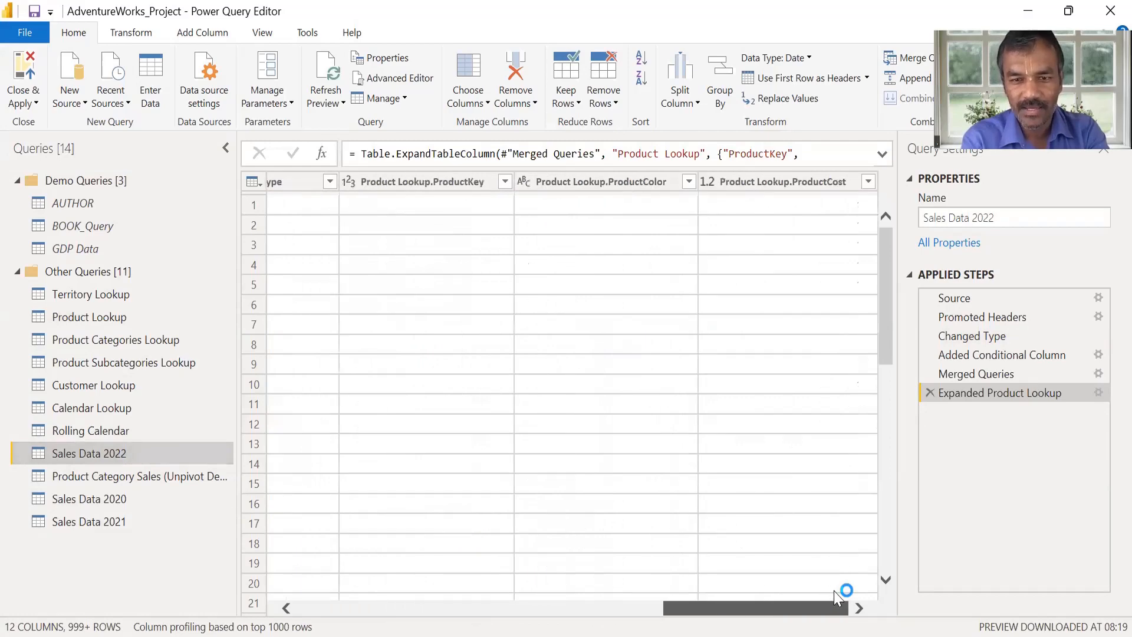
left_click(441, 184)
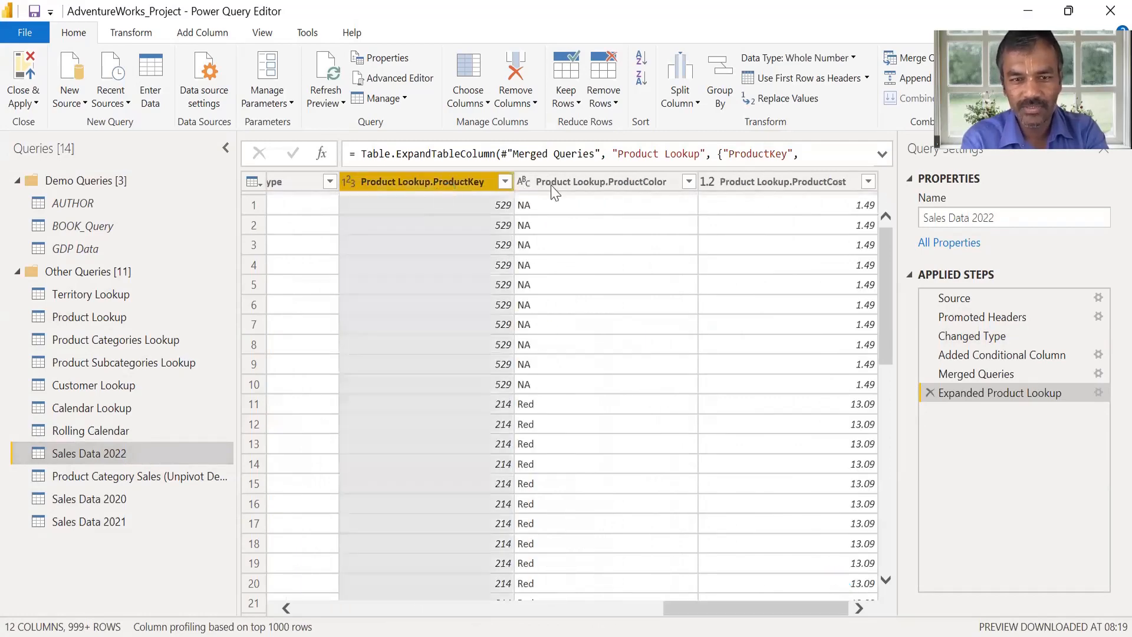
left_click(601, 181)
left_click(784, 181)
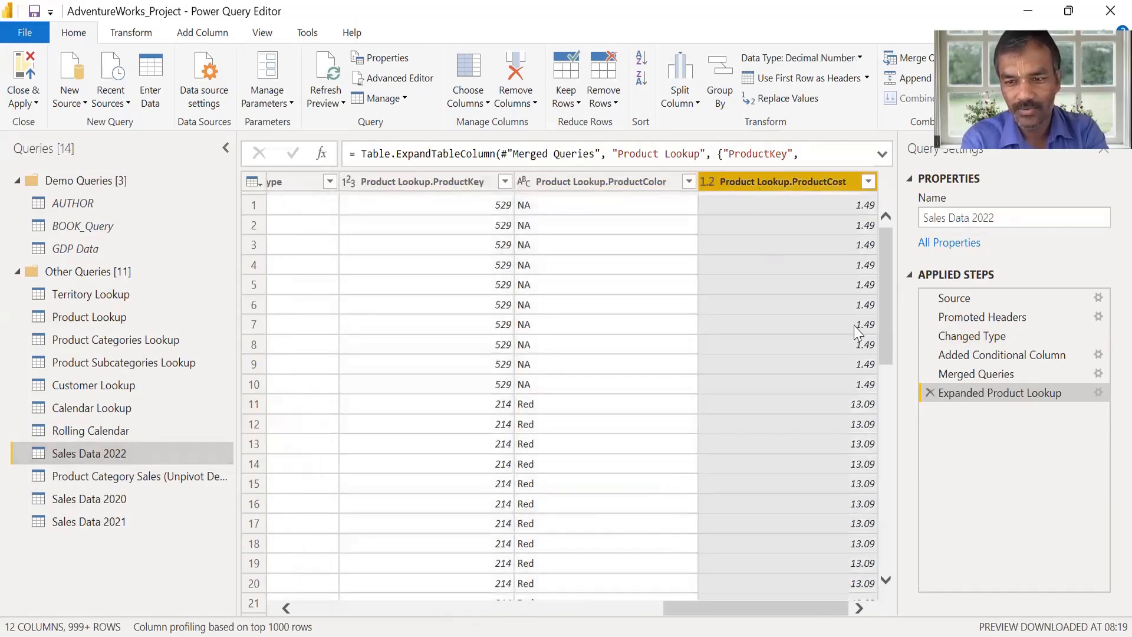
left_click(930, 392)
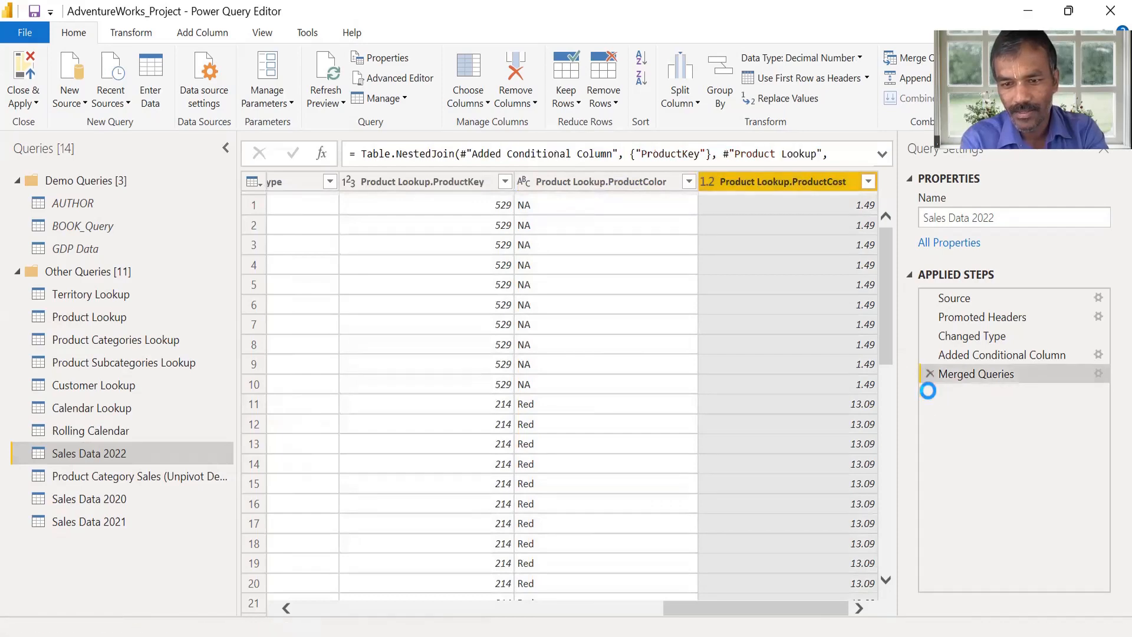
left_click(930, 373)
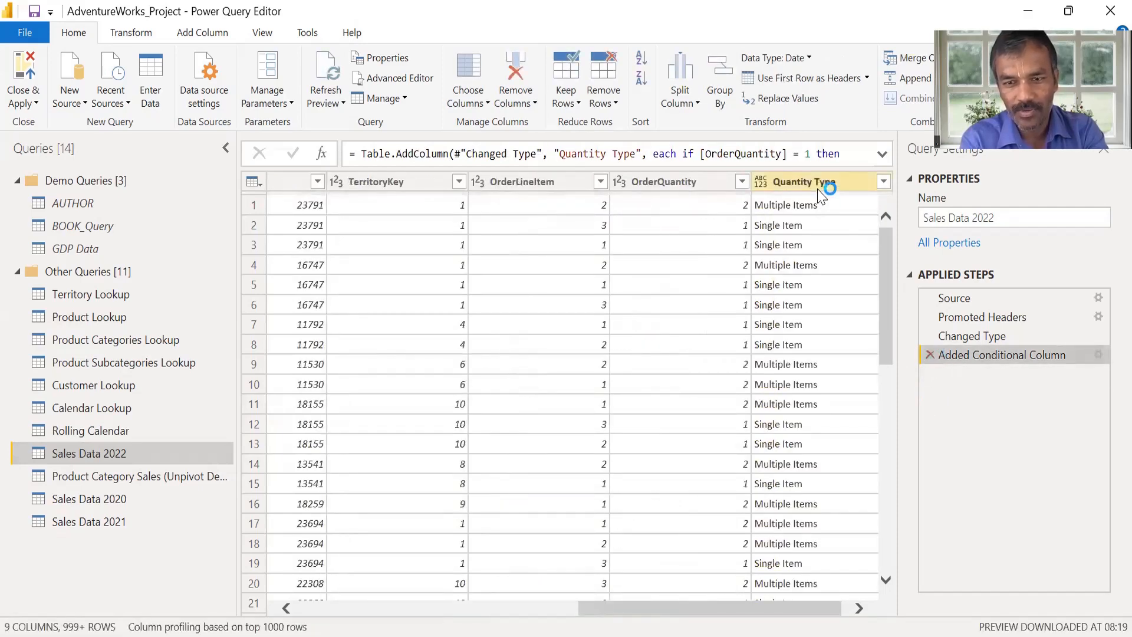
left_click(821, 188)
left_click(931, 355)
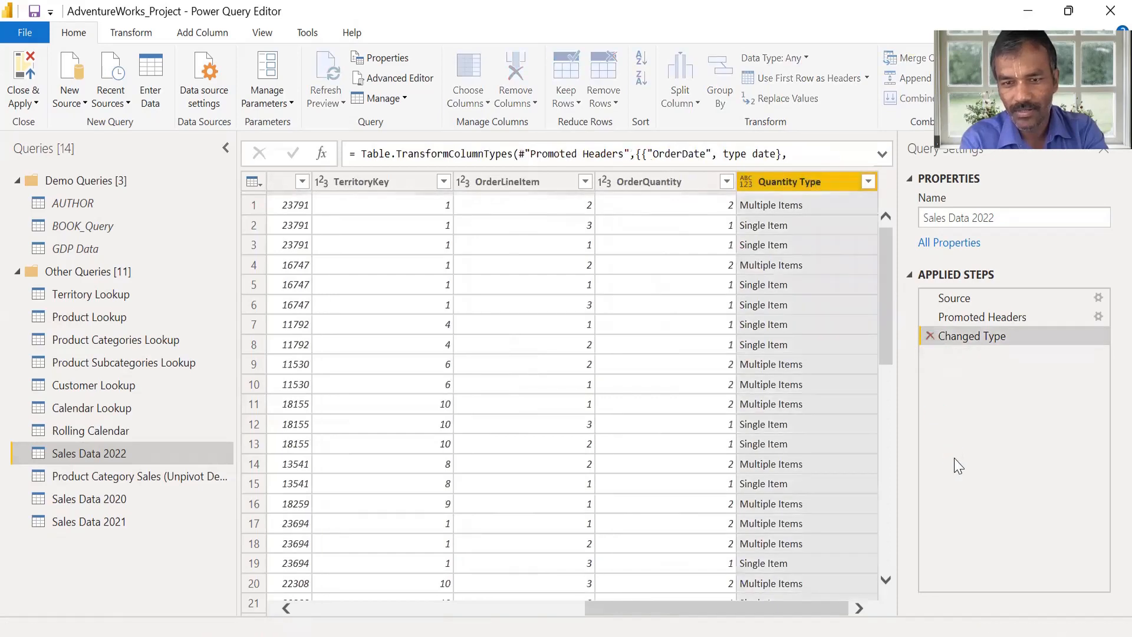
Check that the remaining Sales Data 2022 columns match those of Sales Data 2020 and Sales Data 2021
left_click_drag(401, 611, 663, 587)
left_click(123, 499)
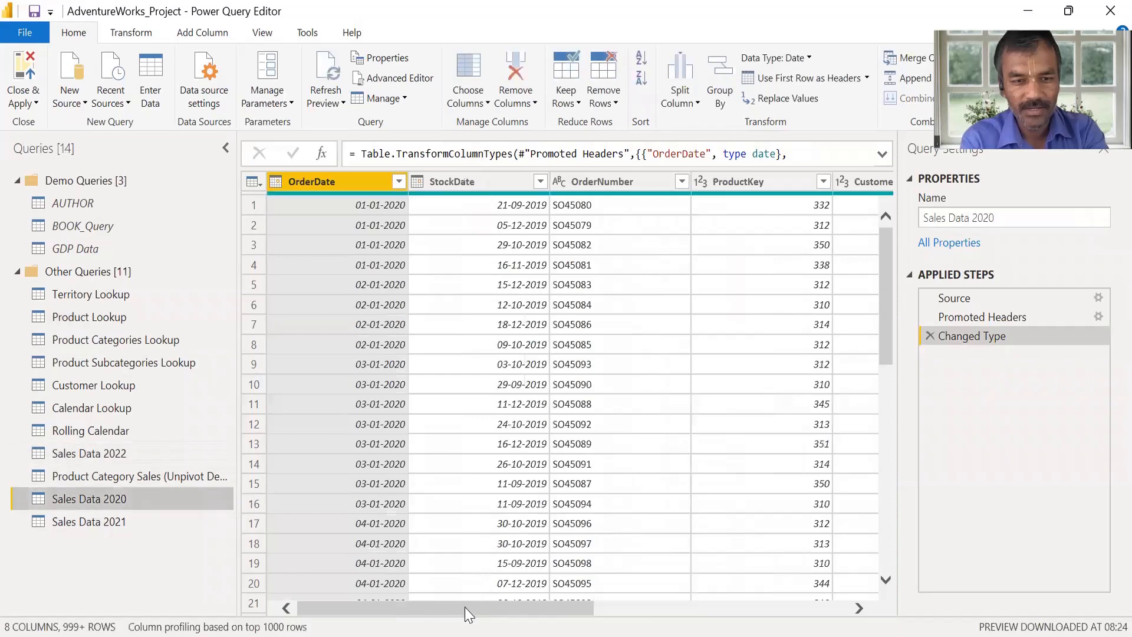
left_click_drag(469, 614, 808, 584)
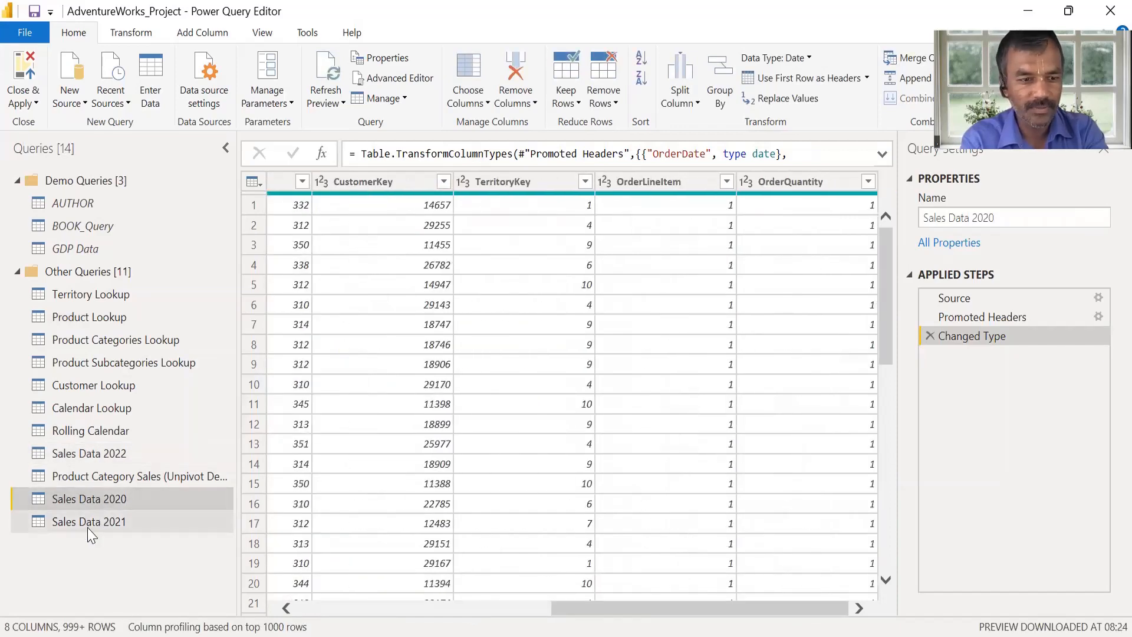
left_click(110, 522)
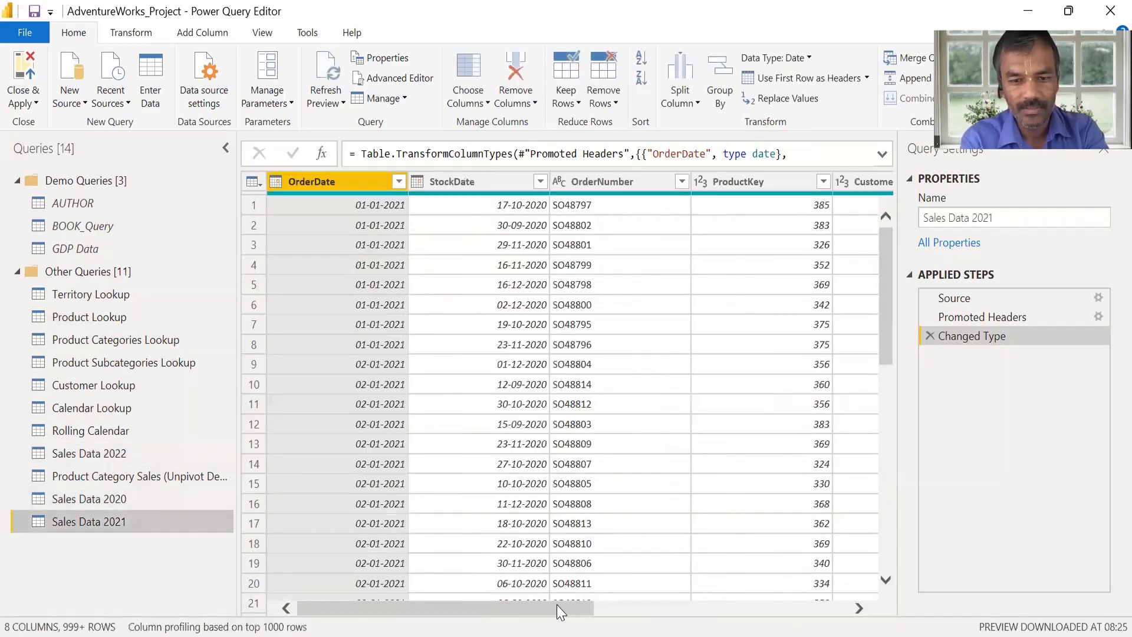
left_click_drag(557, 604, 896, 597)
left_click_drag(519, 613, 317, 614)
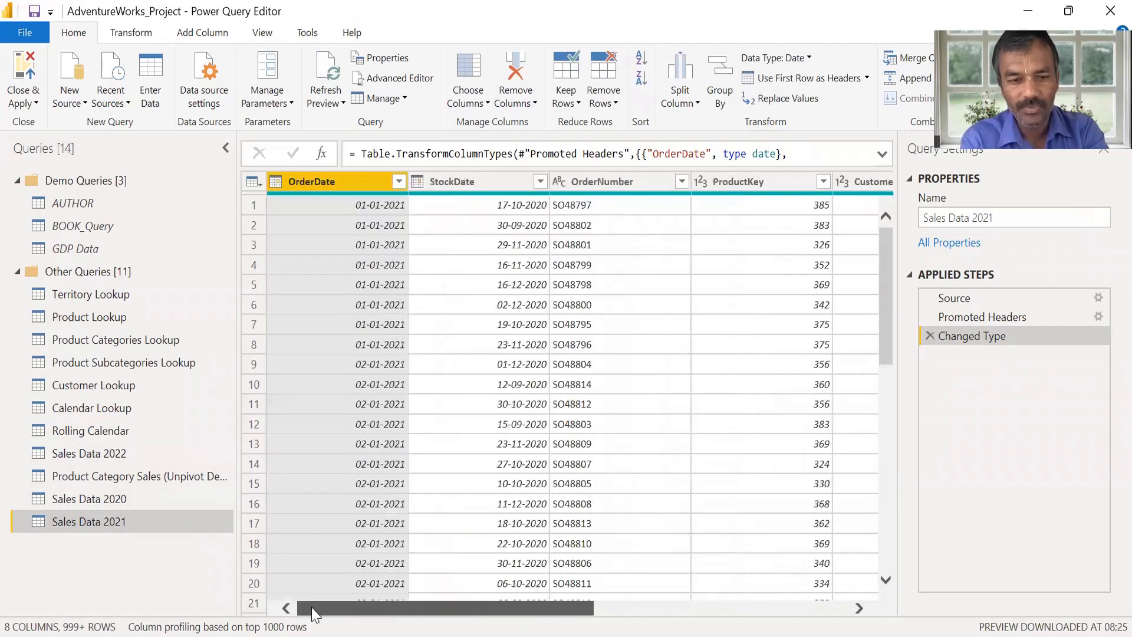
Append Sales Data 2022, Sales Data 2020 and Sales Data 2021 as a new query, using the three or more tables option
left_click(83, 456)
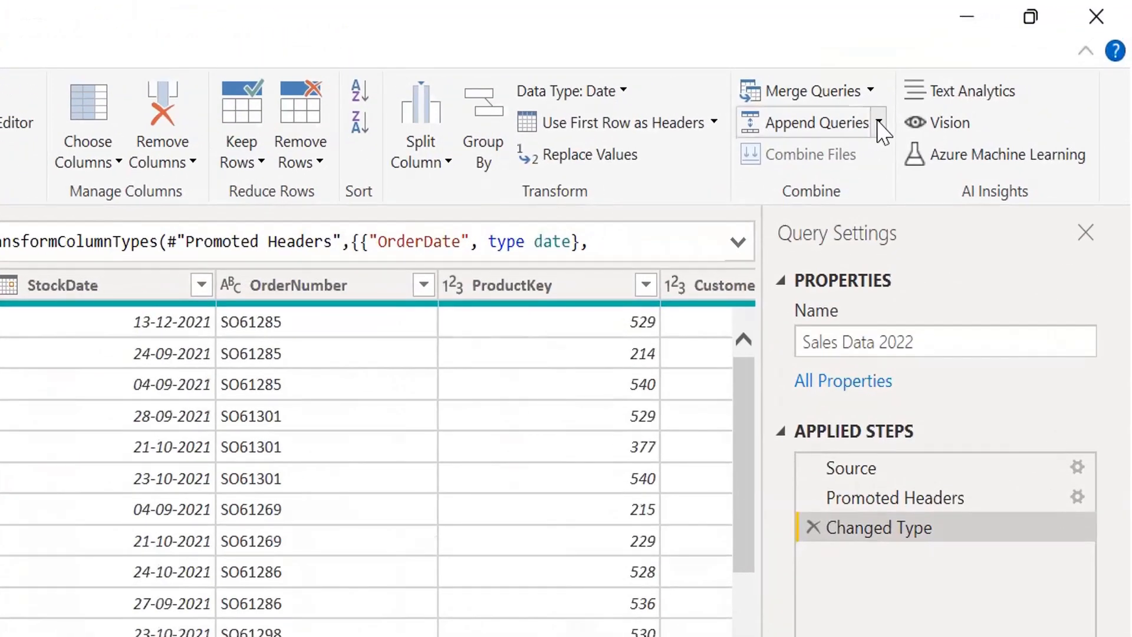
left_click(879, 123)
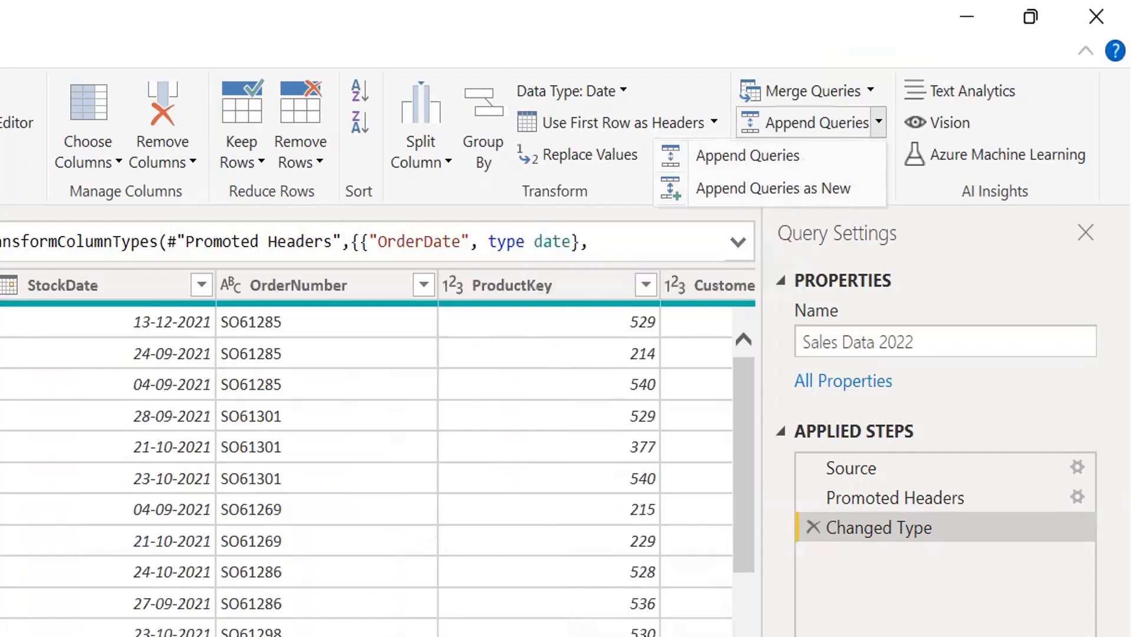
key("Escape")
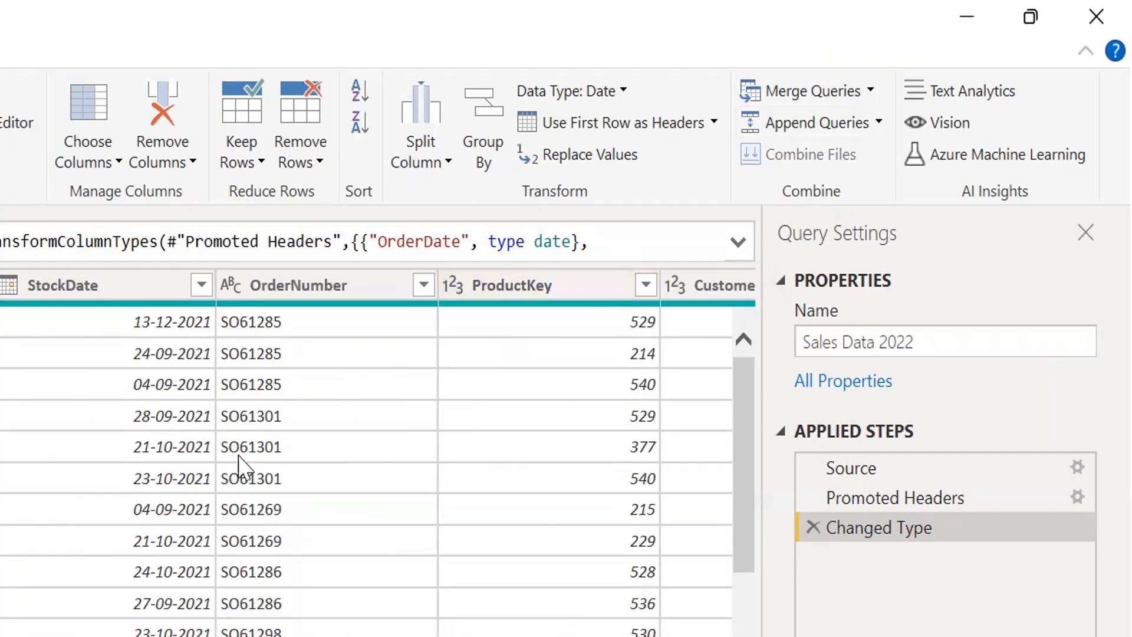
left_click(880, 125)
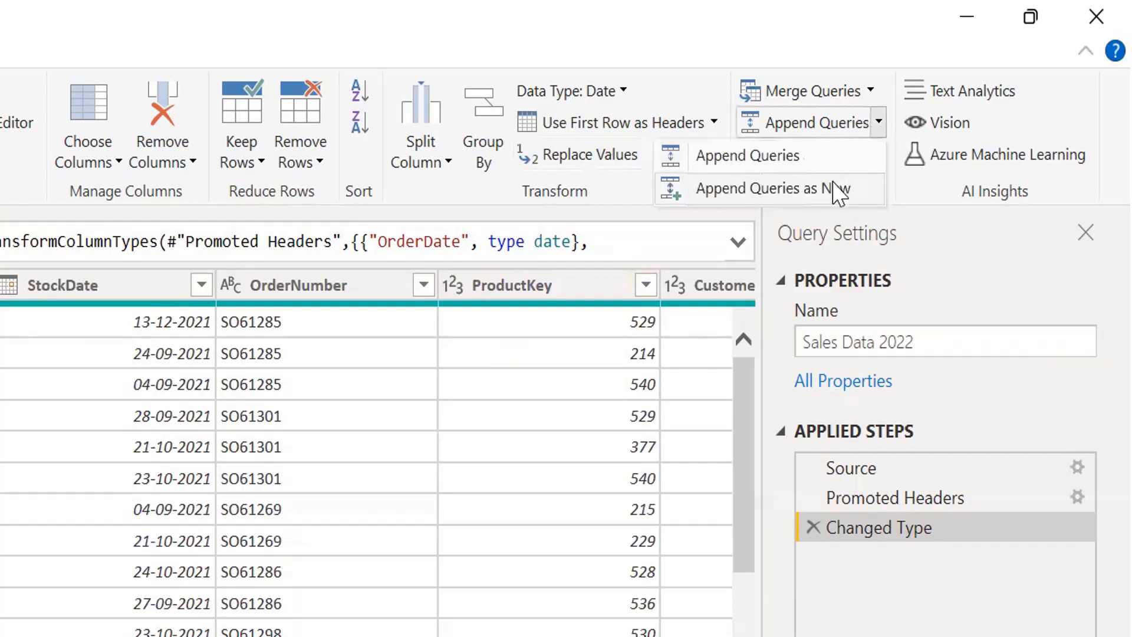
left_click(834, 188)
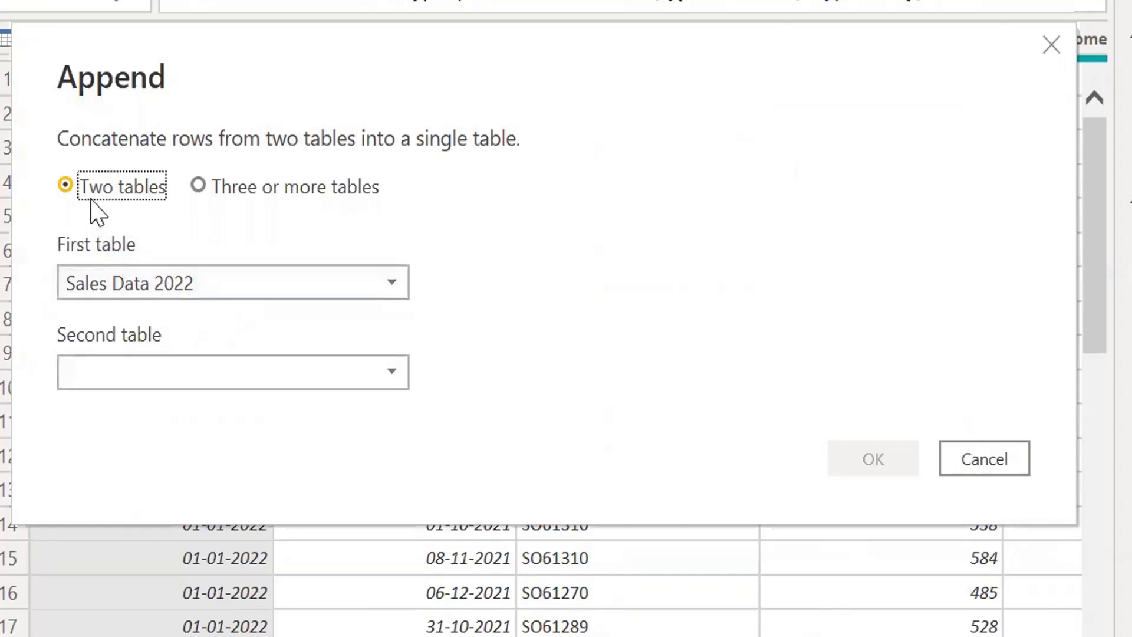
left_click(202, 188)
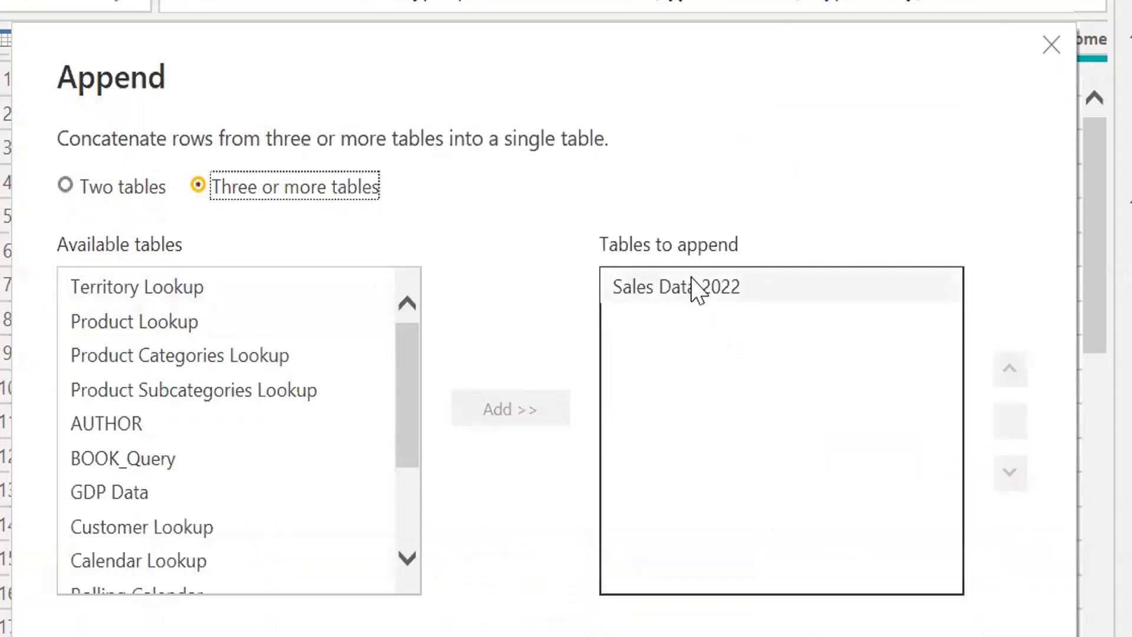
left_click_drag(413, 386, 392, 576)
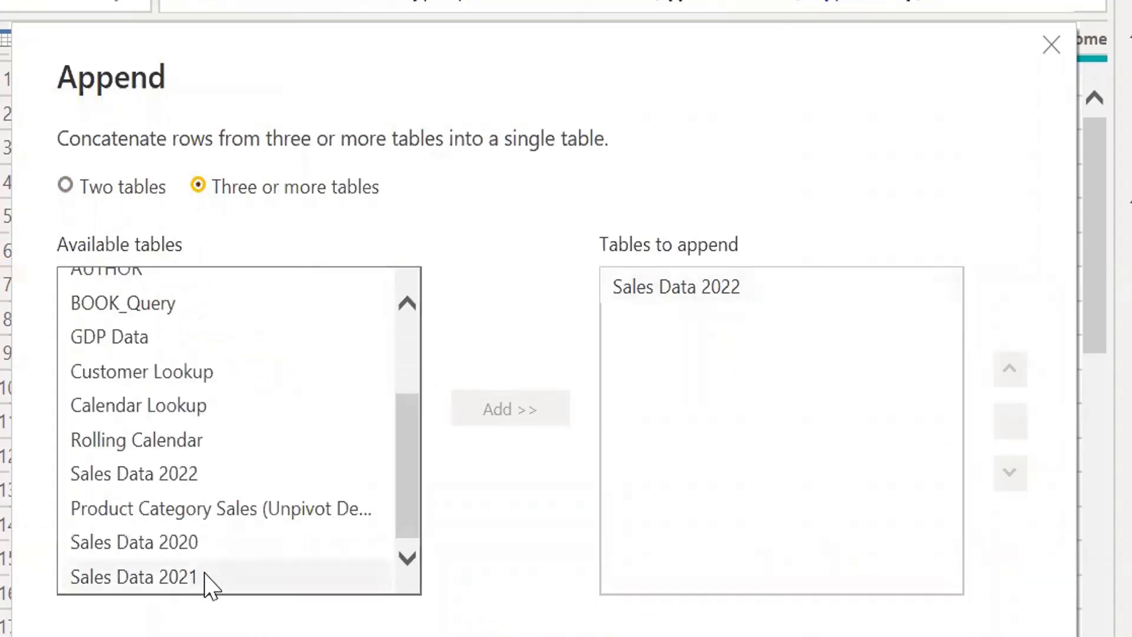
left_click(162, 553)
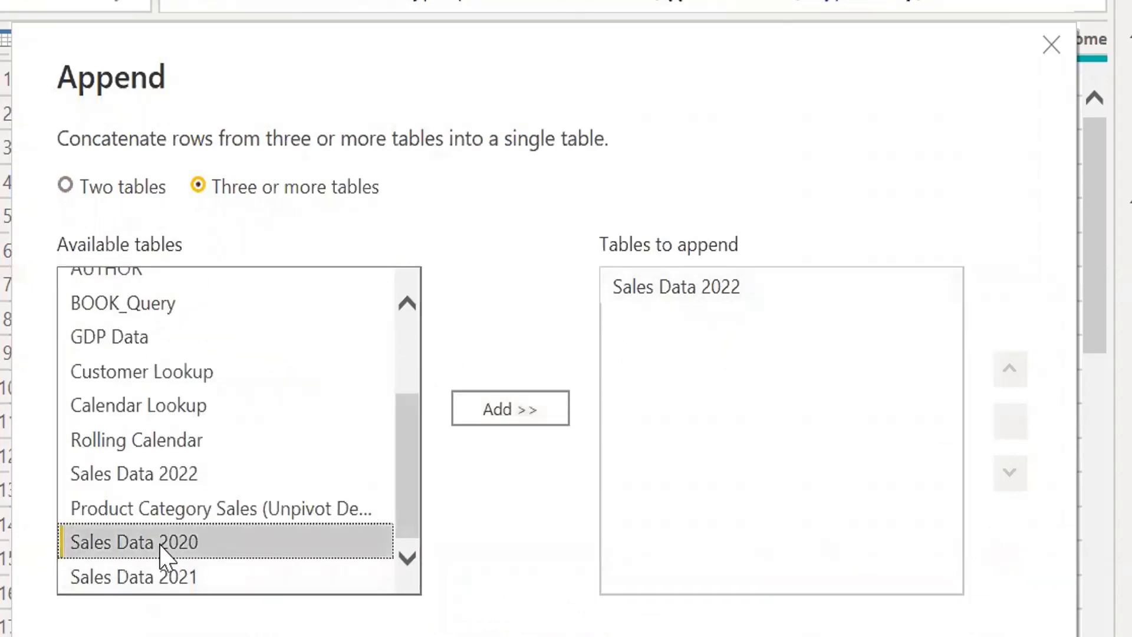
left_click(160, 576, "ctrl")
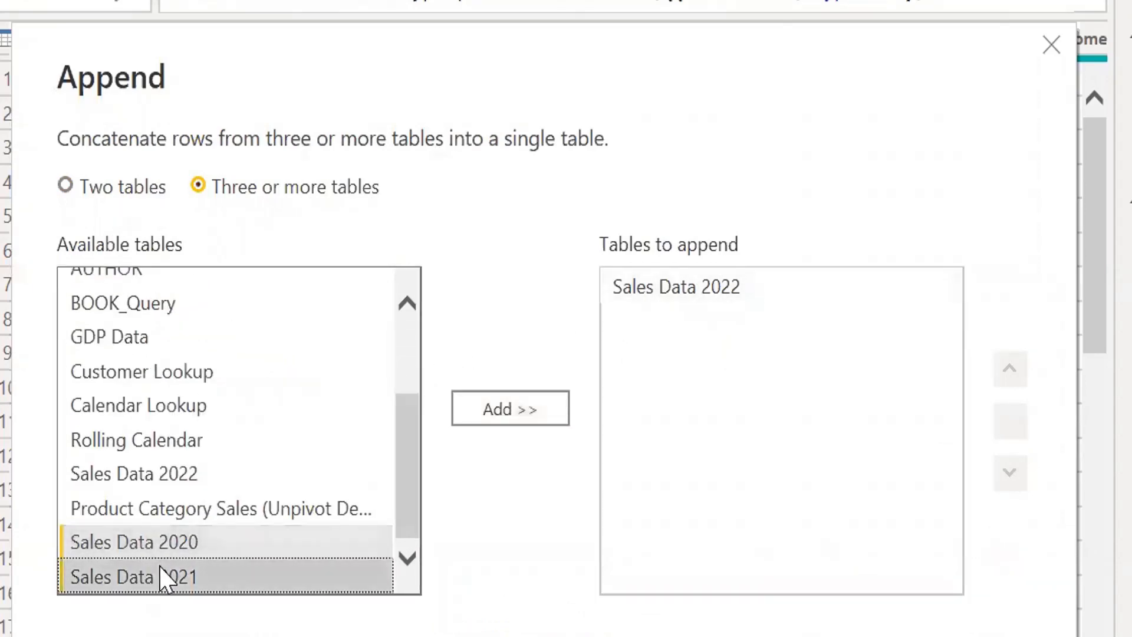
left_click(508, 410)
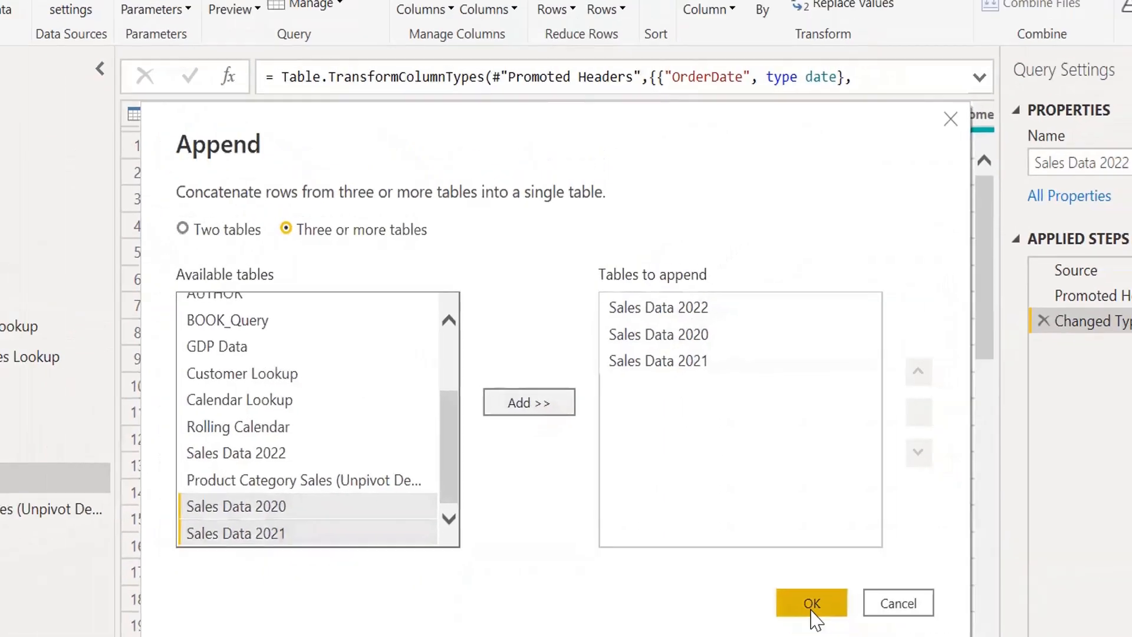
left_click(812, 606)
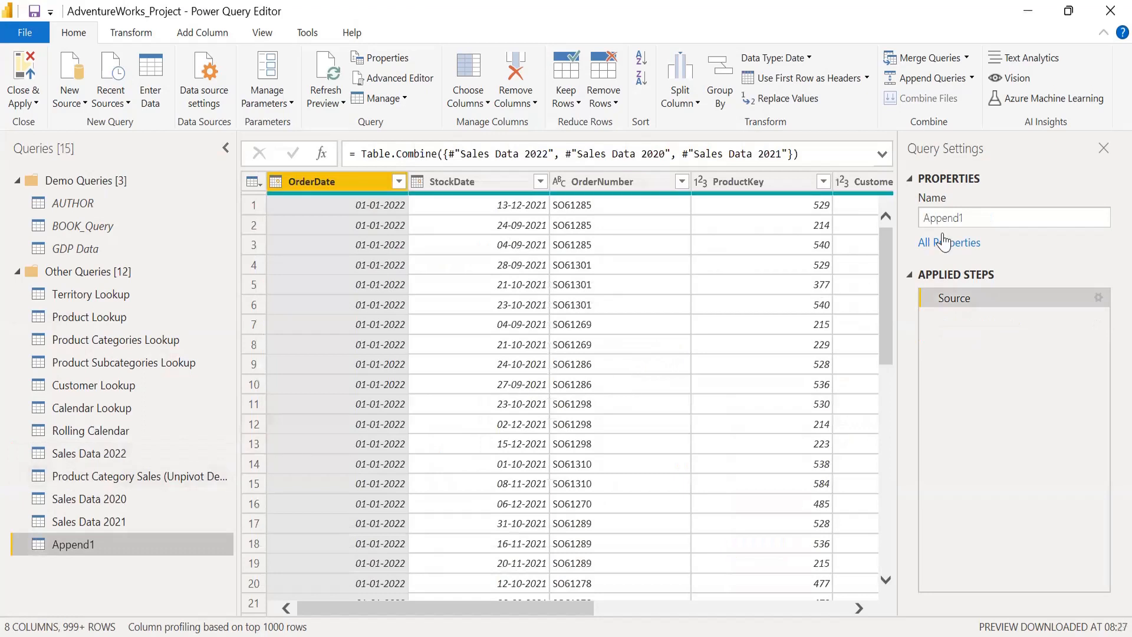
Rename the appended query to Sales Data 2020-2022
left_click(972, 220)
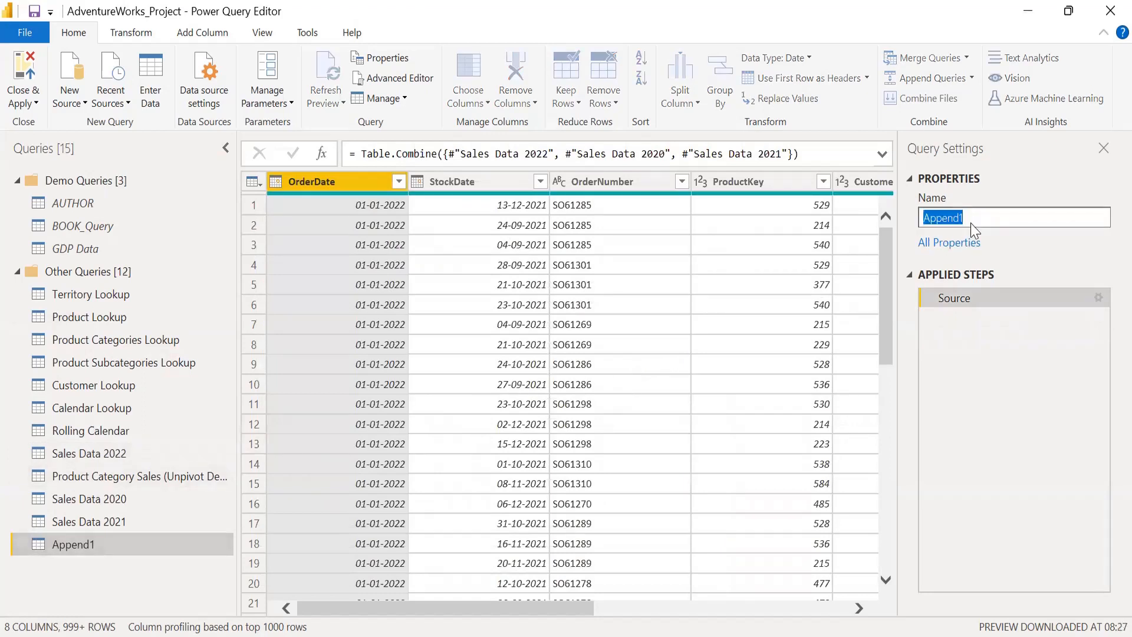
type("Sales Data 2020-2022")
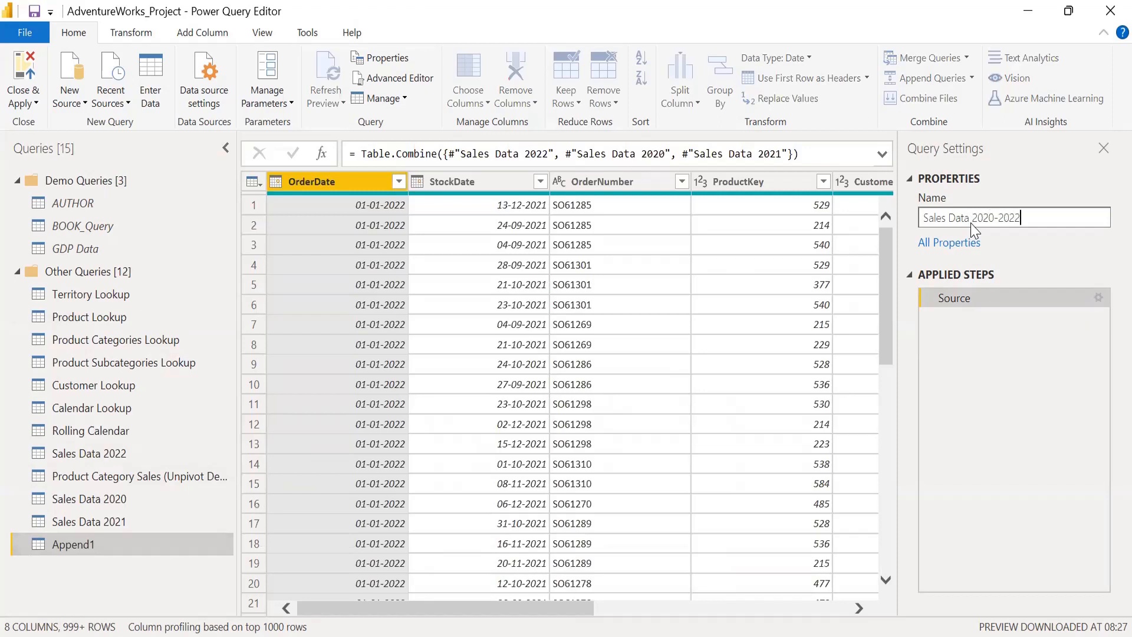
key("Return")
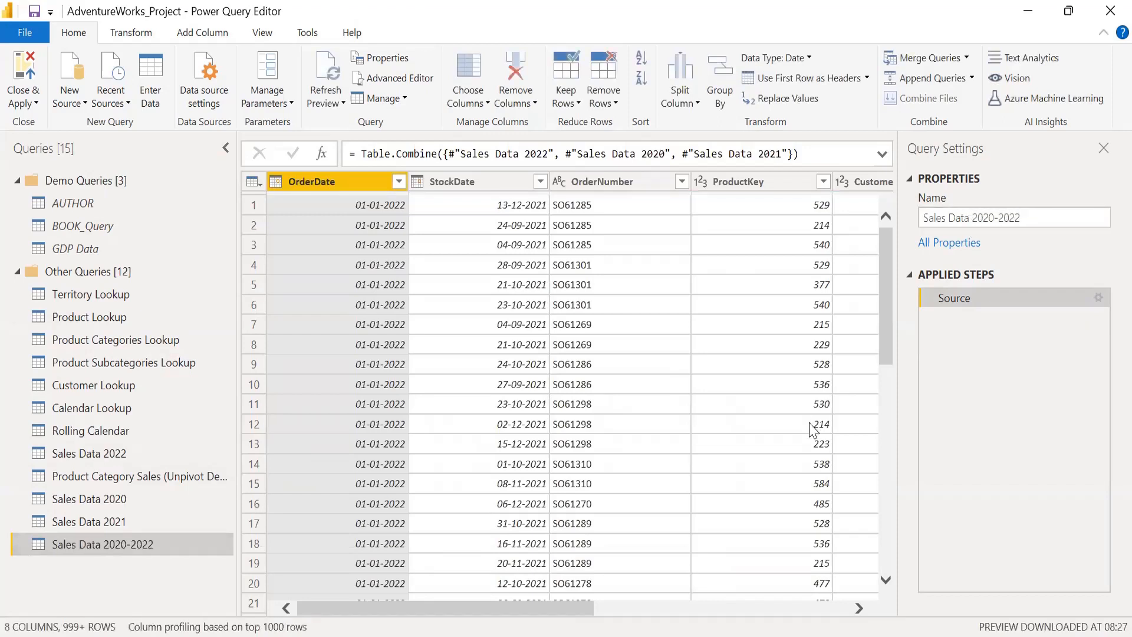
Load the complete OrderDate filter list in Sales Data 2020-2022, check which dates it covers, and apply the filter with all dates selected
left_click(398, 183)
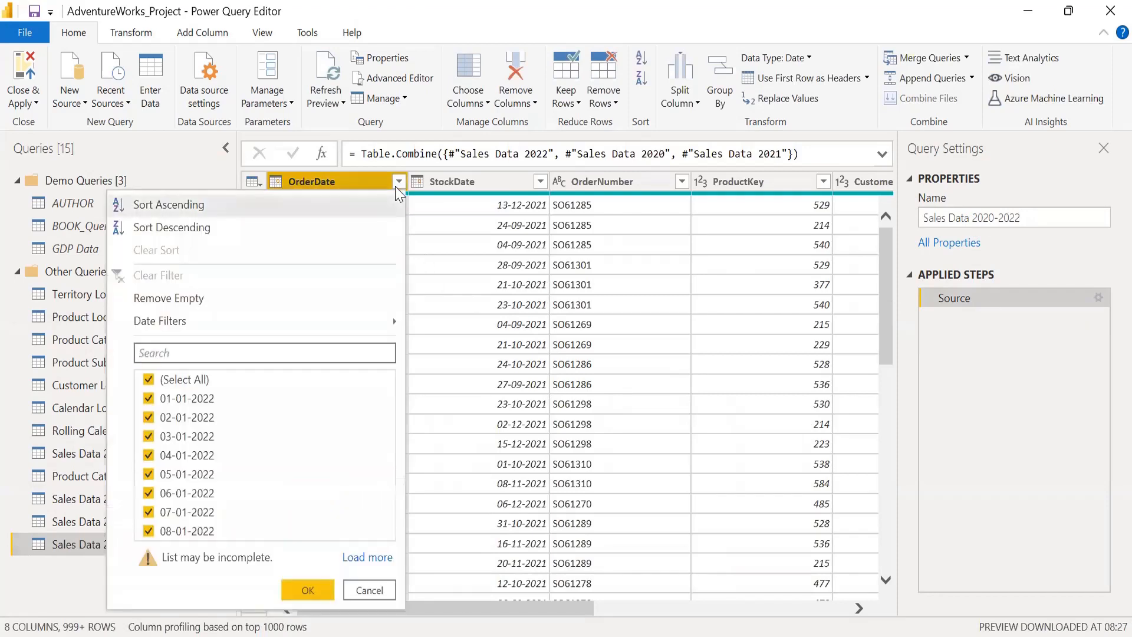
left_click(149, 380)
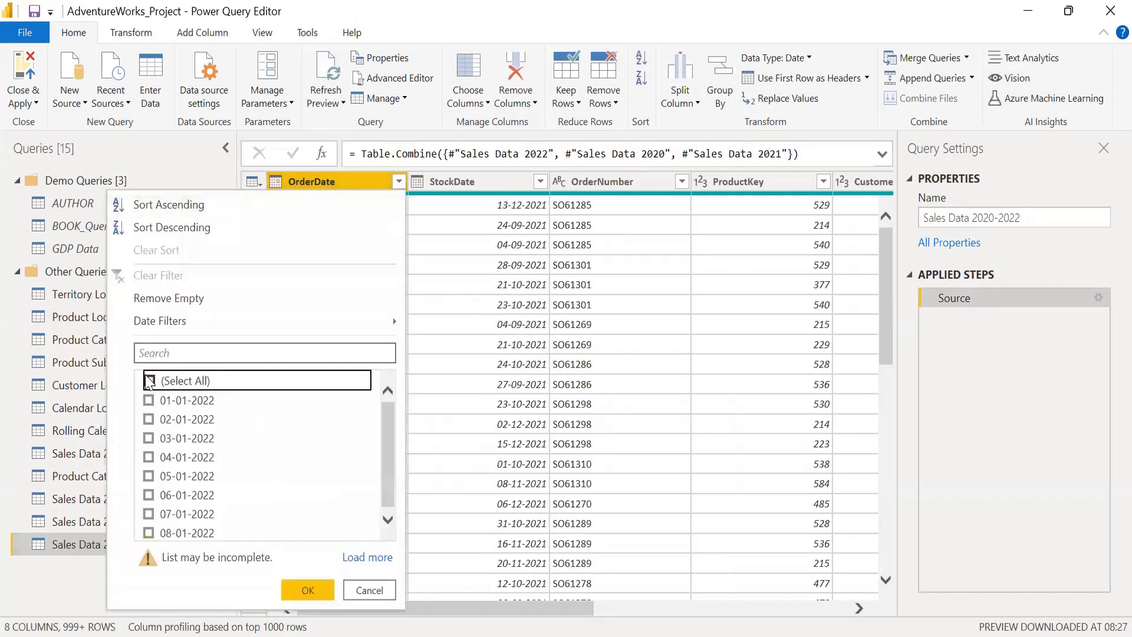
left_click(150, 380)
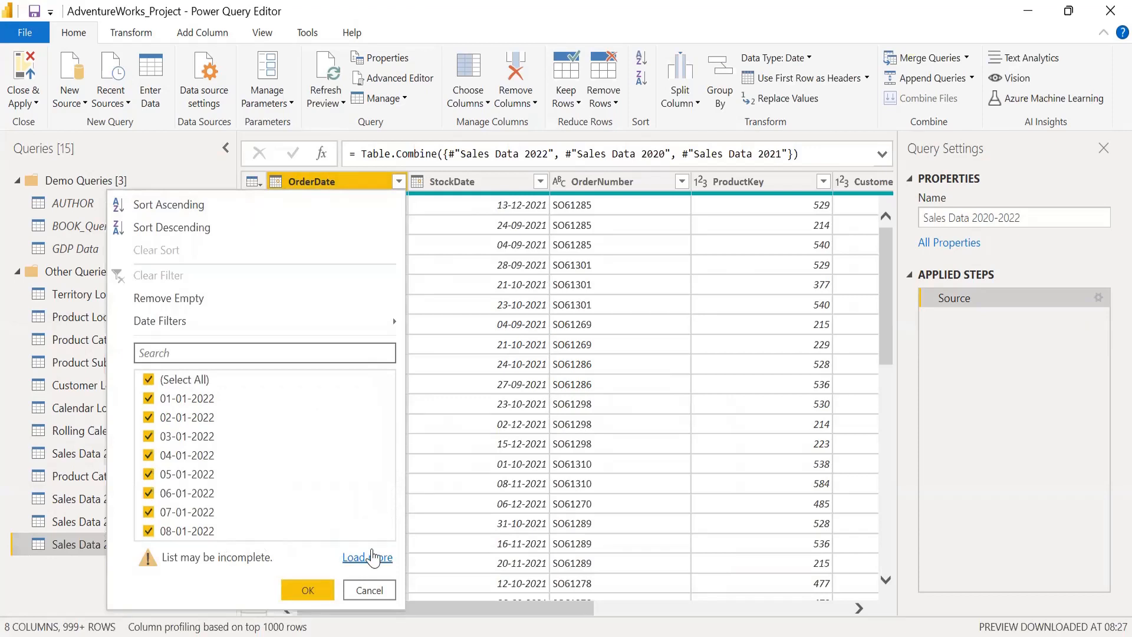
left_click(367, 557)
left_click_drag(389, 407, 383, 545)
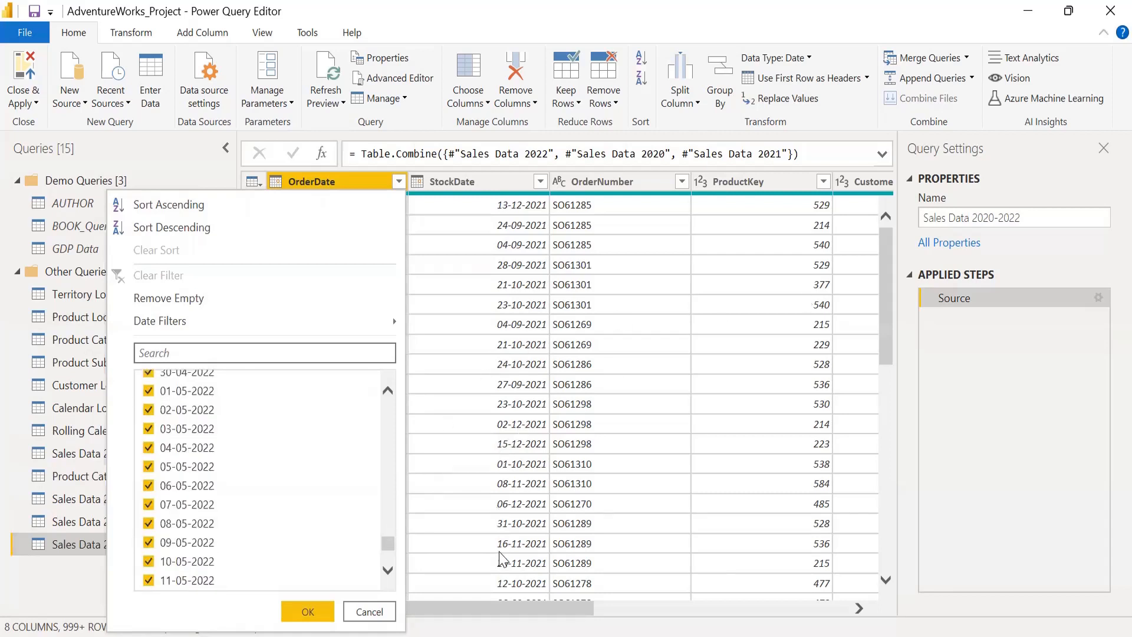
Look through all columns of the appended Sales Data 2020-2022 query, from OrderDate to OrderQuantity
left_click_drag(532, 608, 803, 560)
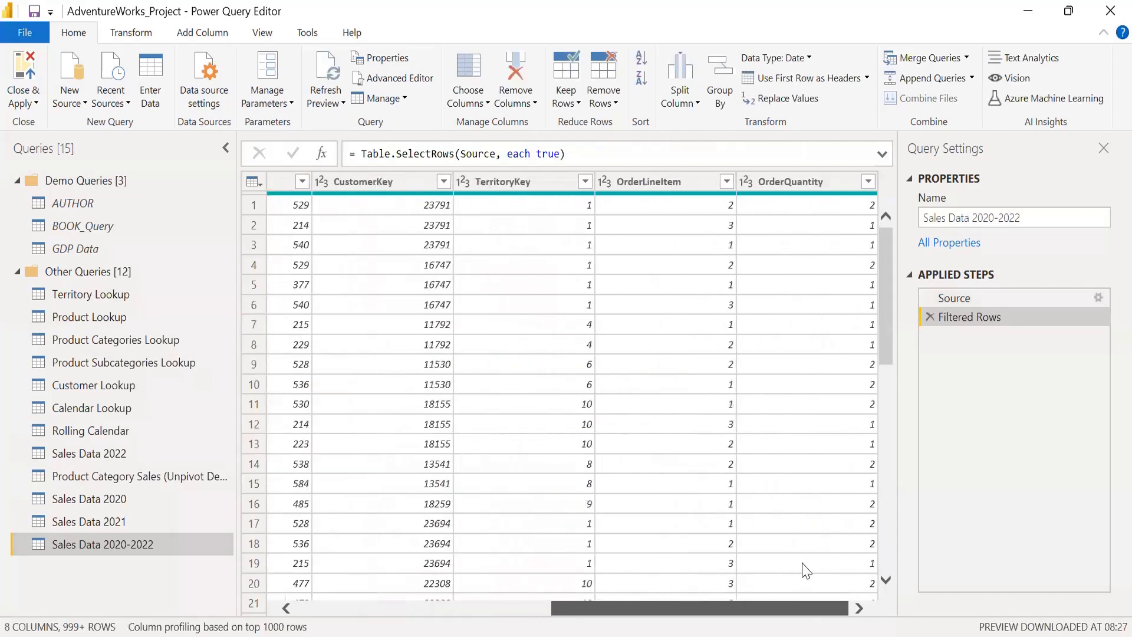
left_click_drag(885, 321, 865, 223)
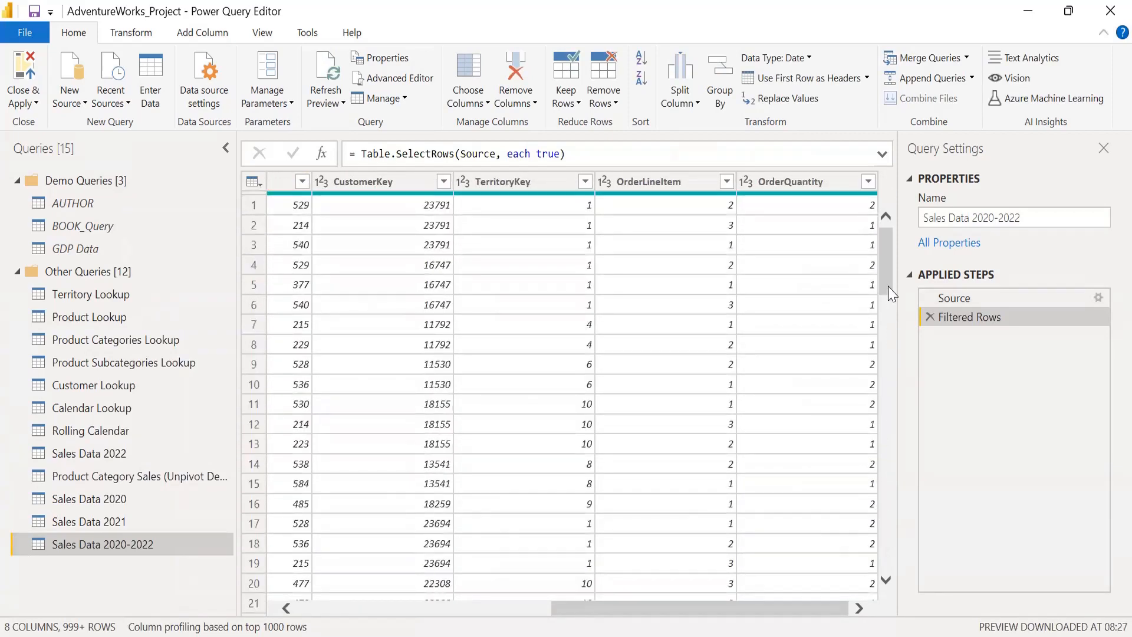
left_click_drag(888, 285, 865, 182)
left_click_drag(703, 614, 370, 614)
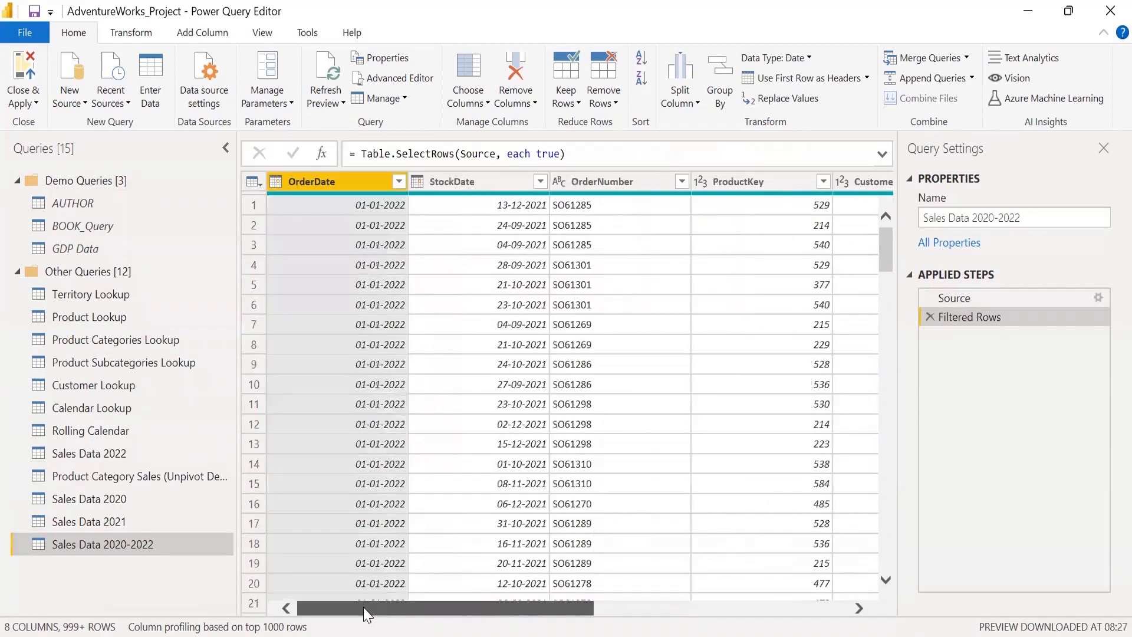
left_click_drag(446, 609, 798, 609)
left_click_drag(683, 607, 353, 594)
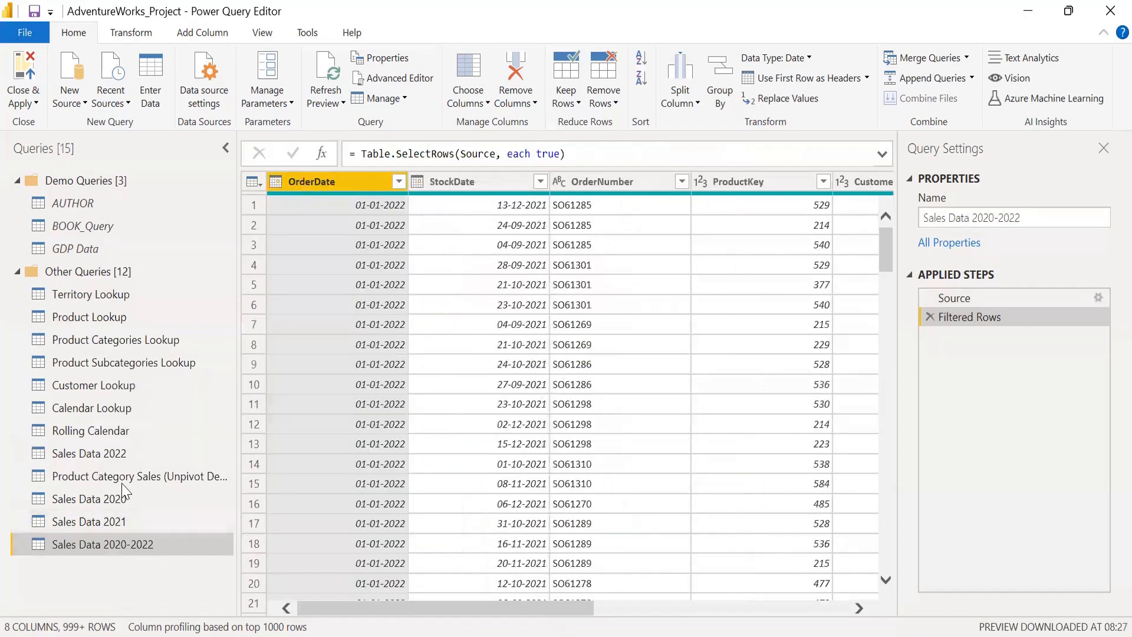
Review the Sales Data 2022 query and its available query options, and view Sales Data 2020, Sales Data 2021 and Sales Data 2020-2022
left_click(92, 456)
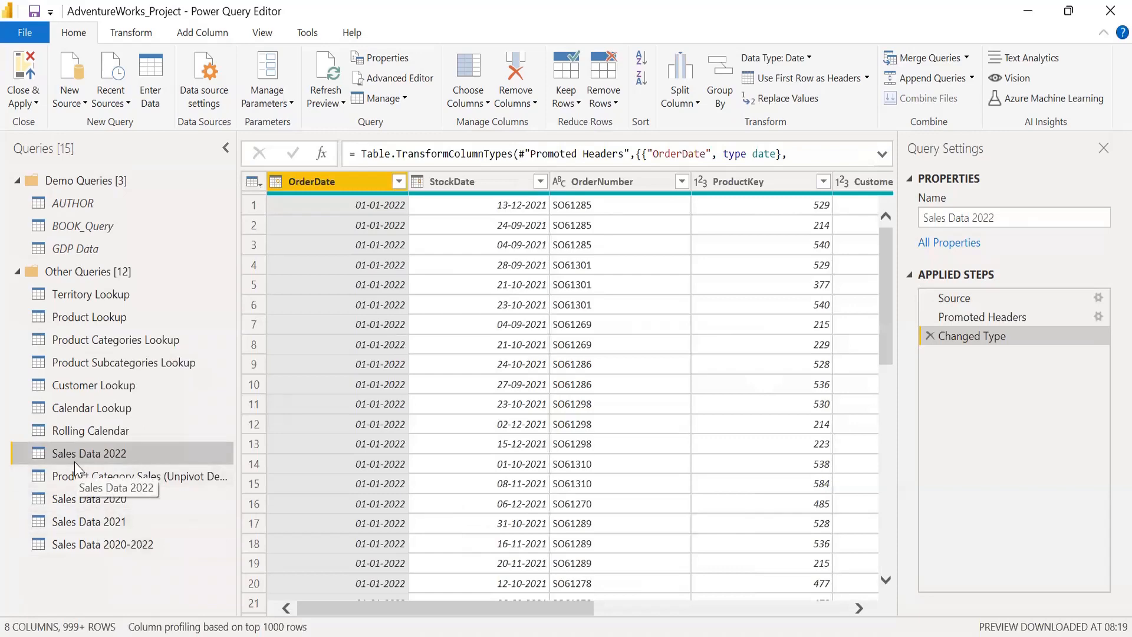
right_click(75, 461)
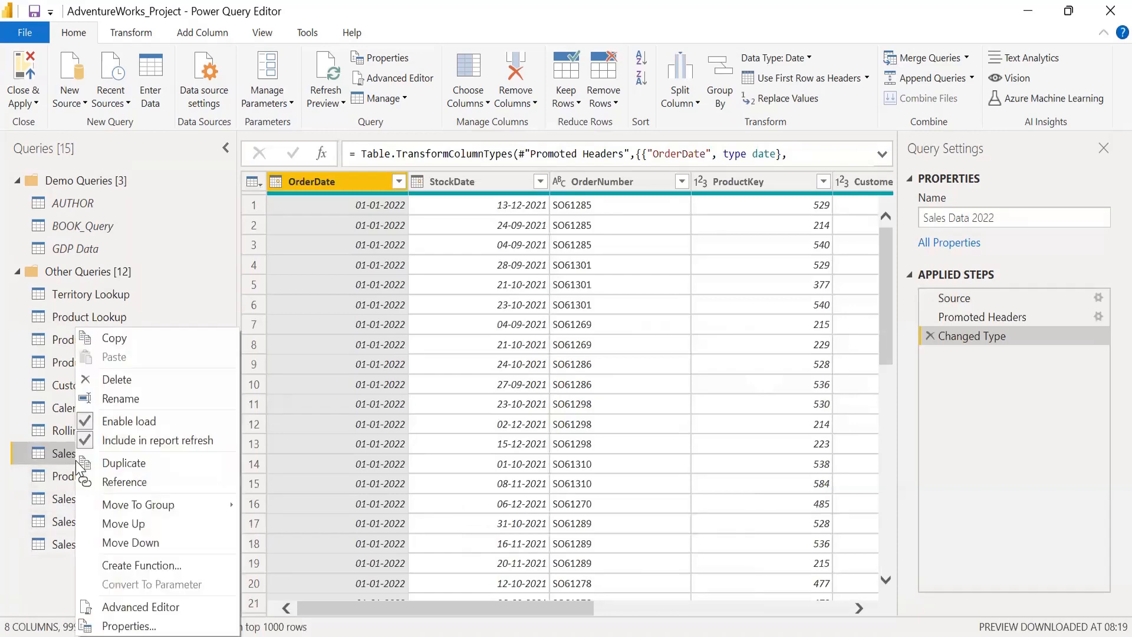
left_click(156, 390)
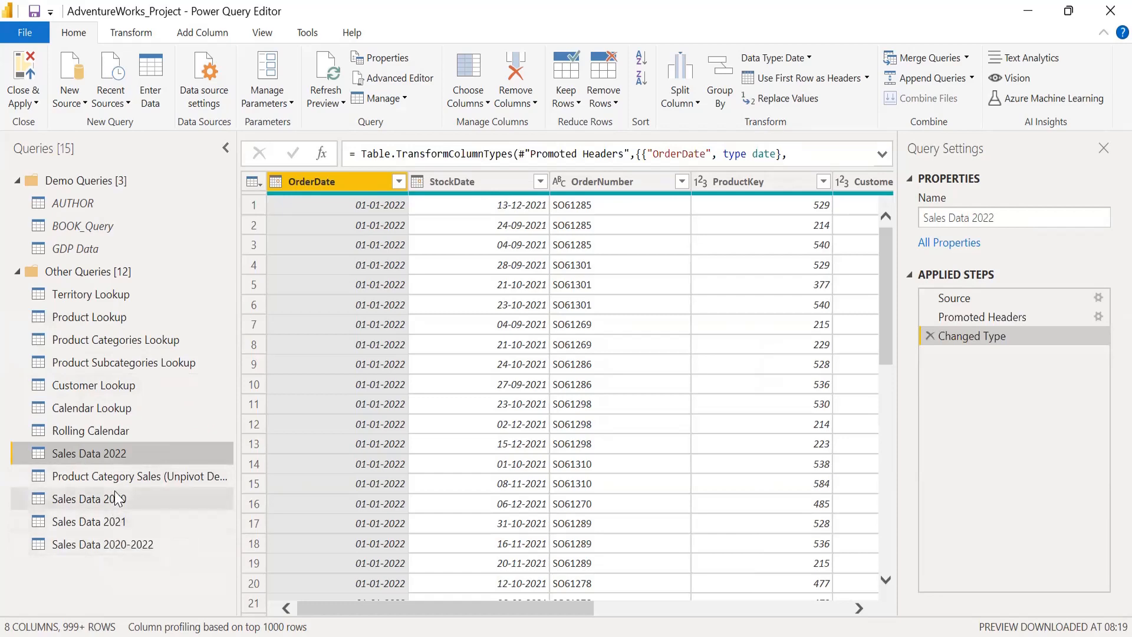
left_click(117, 499)
left_click(111, 523)
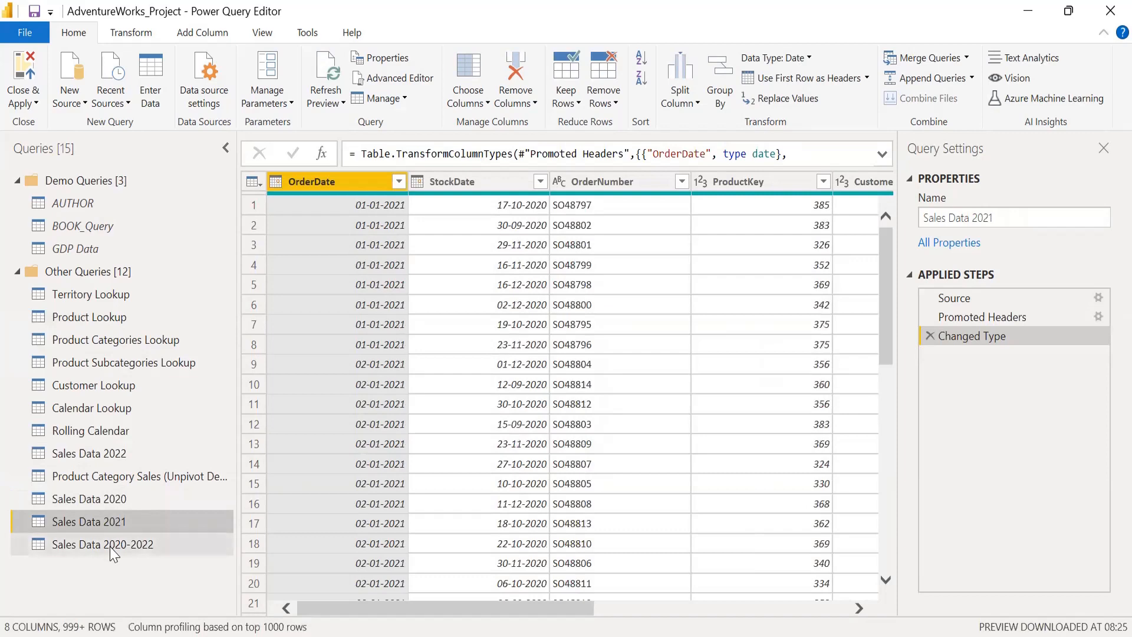
left_click(111, 548)
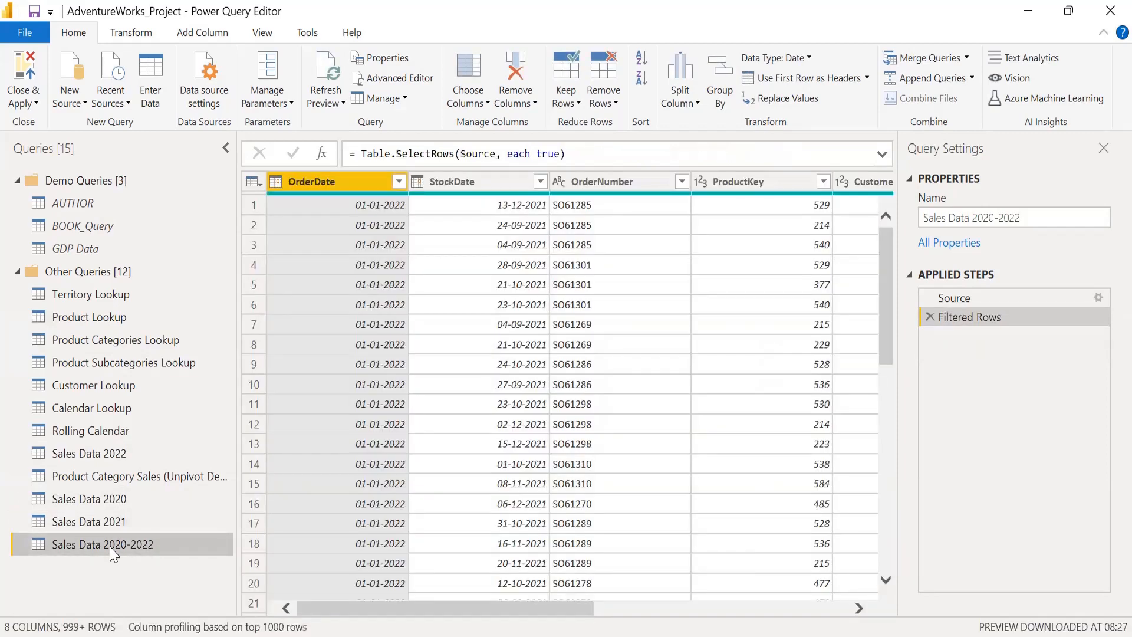